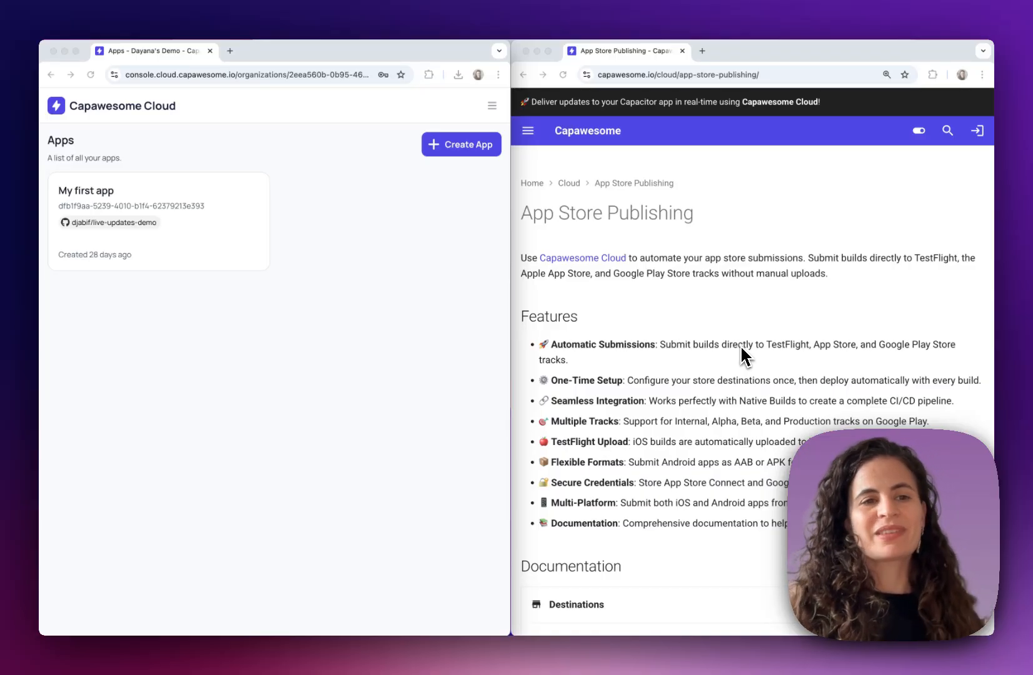
# Open the Store Destinations page of the app "My first app"
pyautogui.click(141, 202)
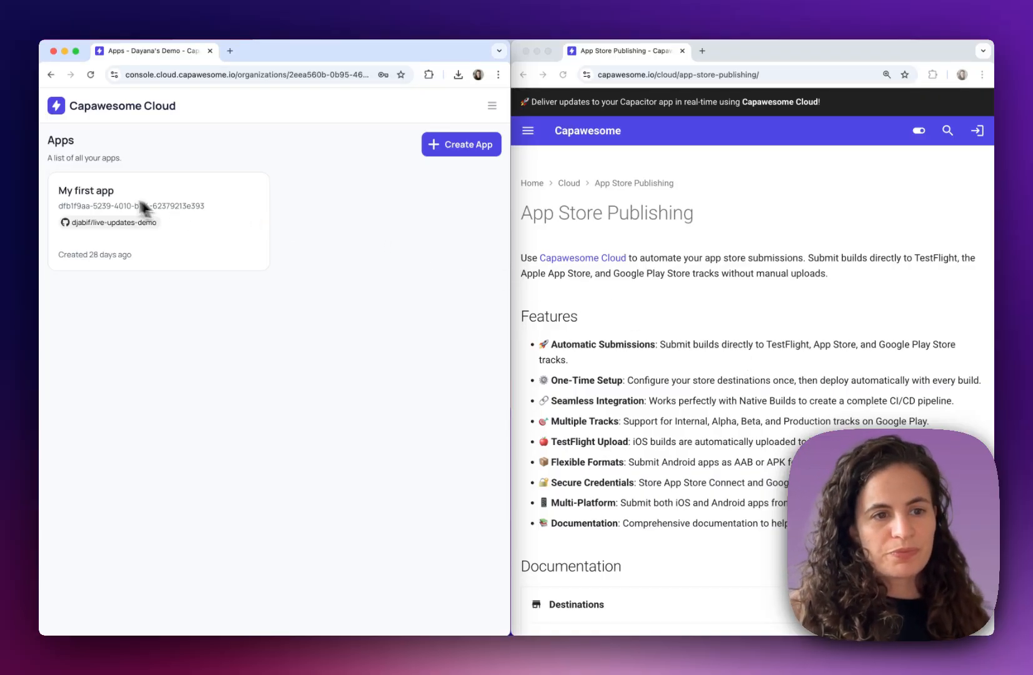
pyautogui.click(94, 194)
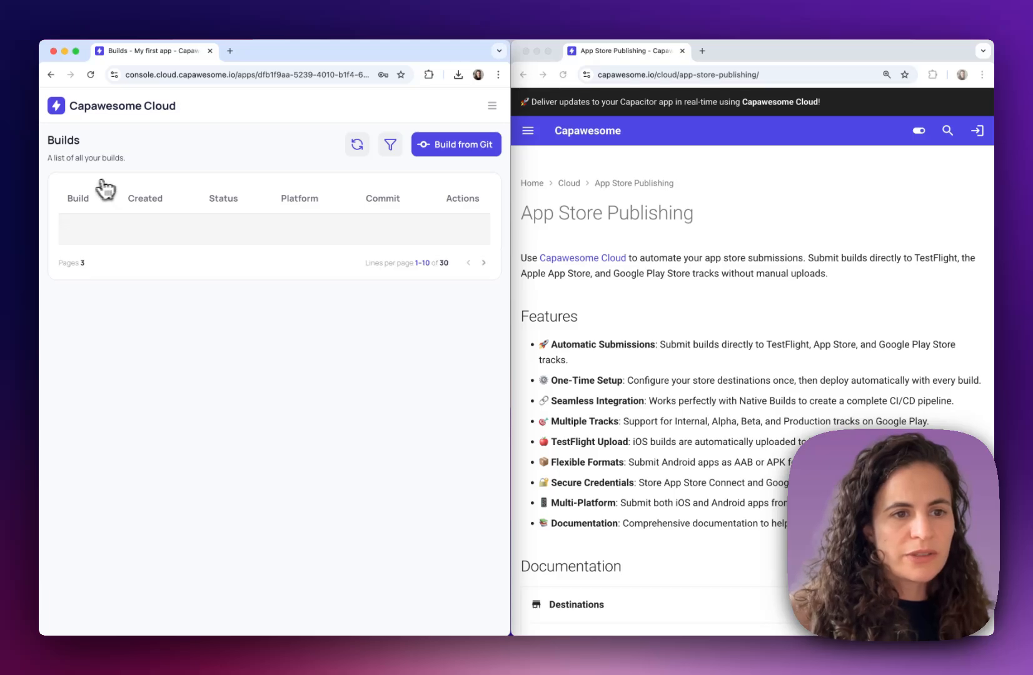
pyautogui.click(493, 107)
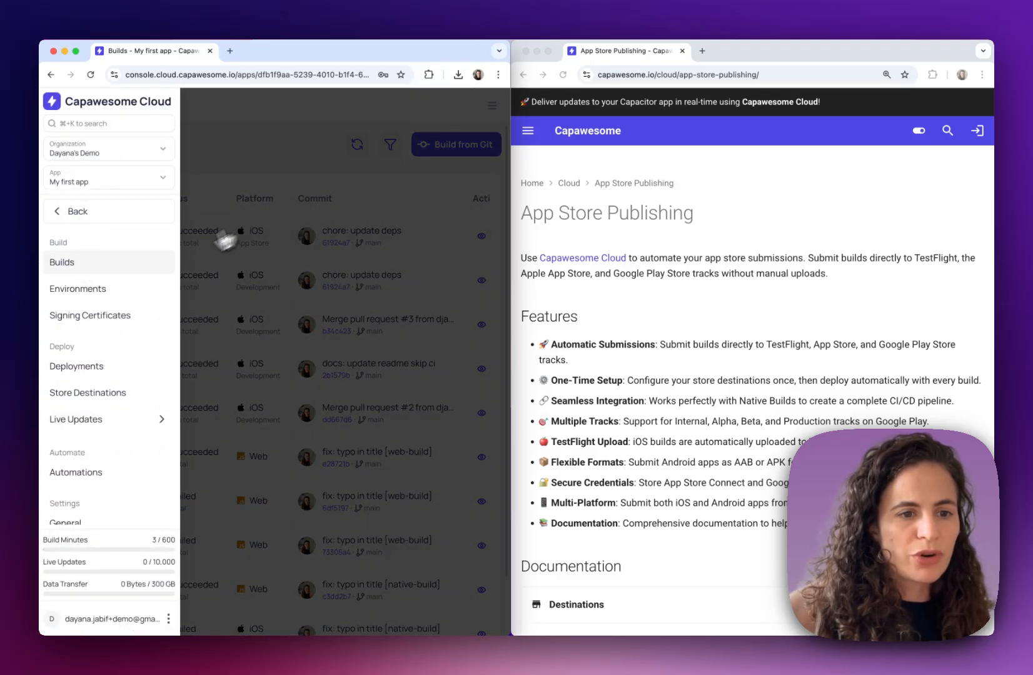
pyautogui.click(94, 394)
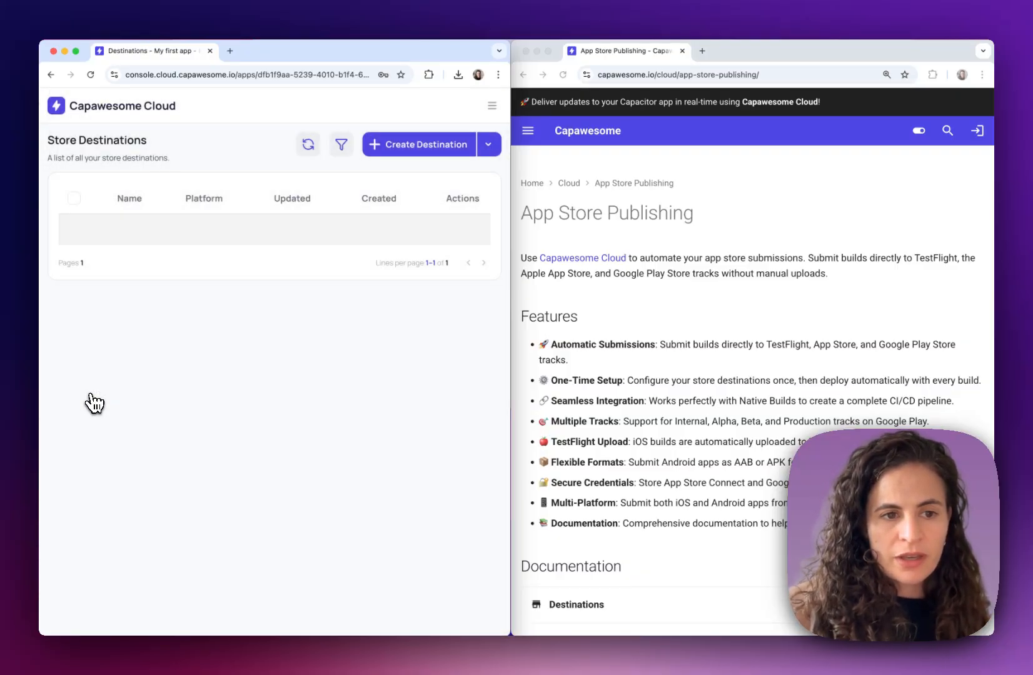
# Examine the required fields of a new store destination with the platform set to iOS, and close the form without creating it
pyautogui.click(461, 150)
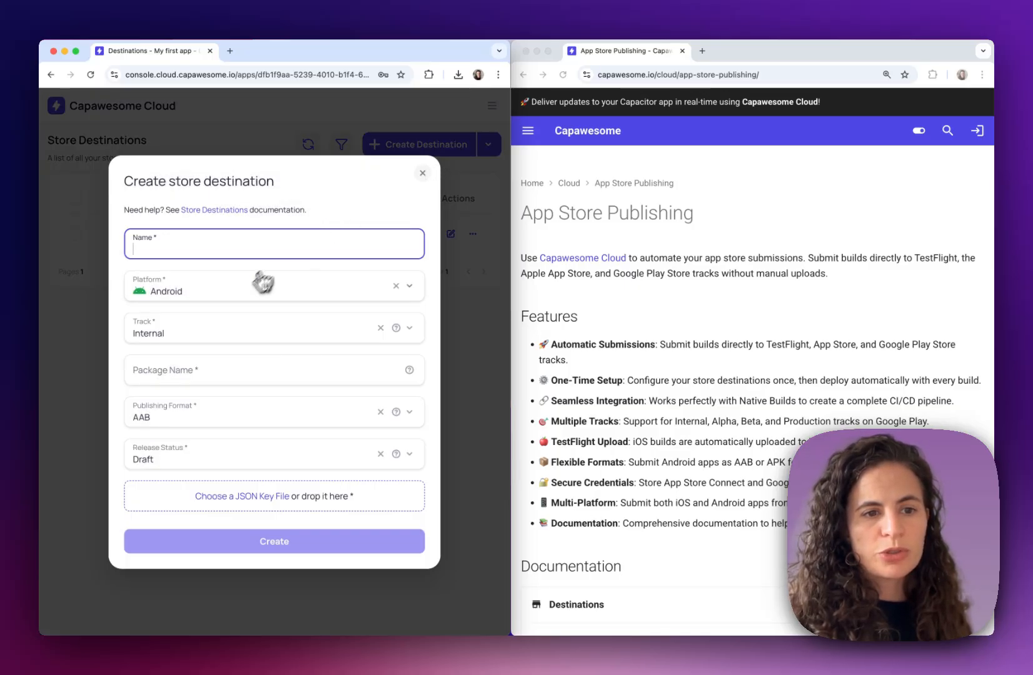
pyautogui.click(184, 294)
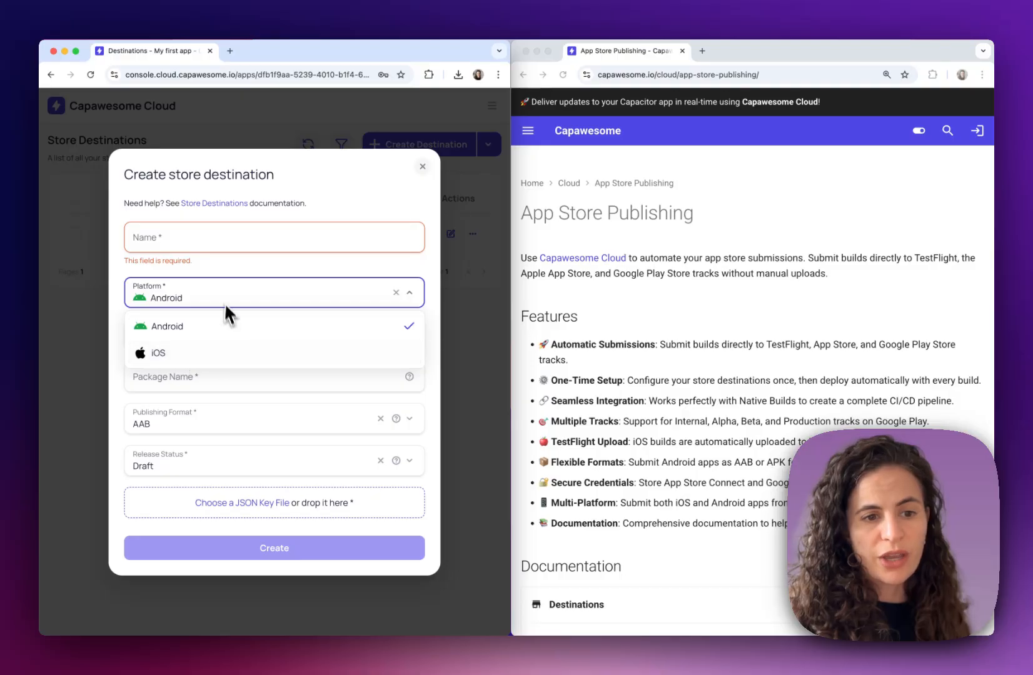
pyautogui.click(158, 352)
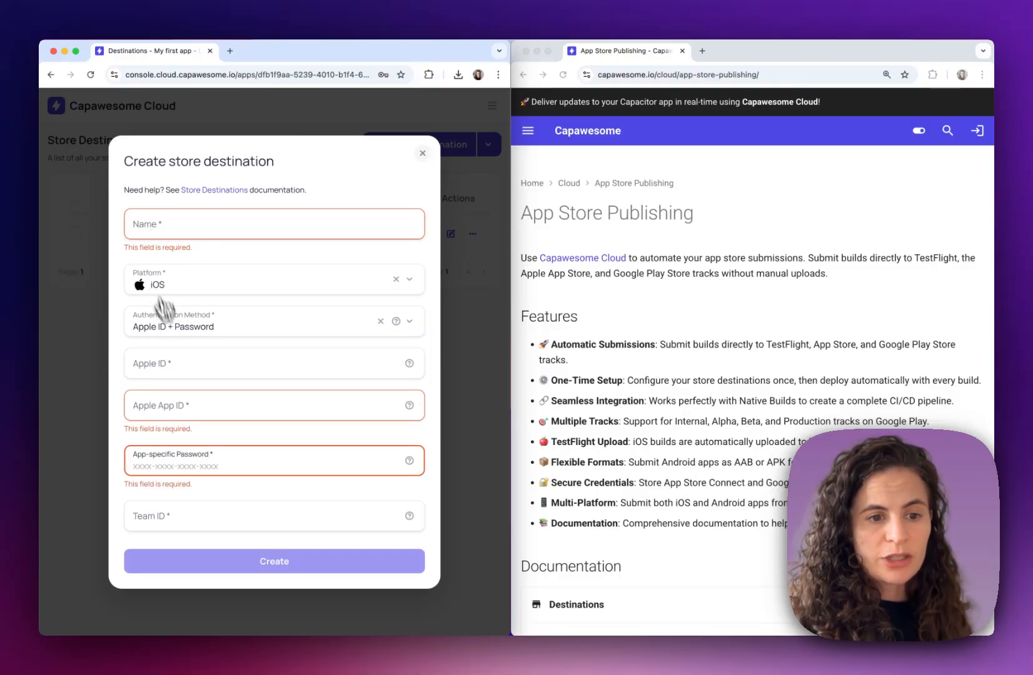
pyautogui.click(114, 404)
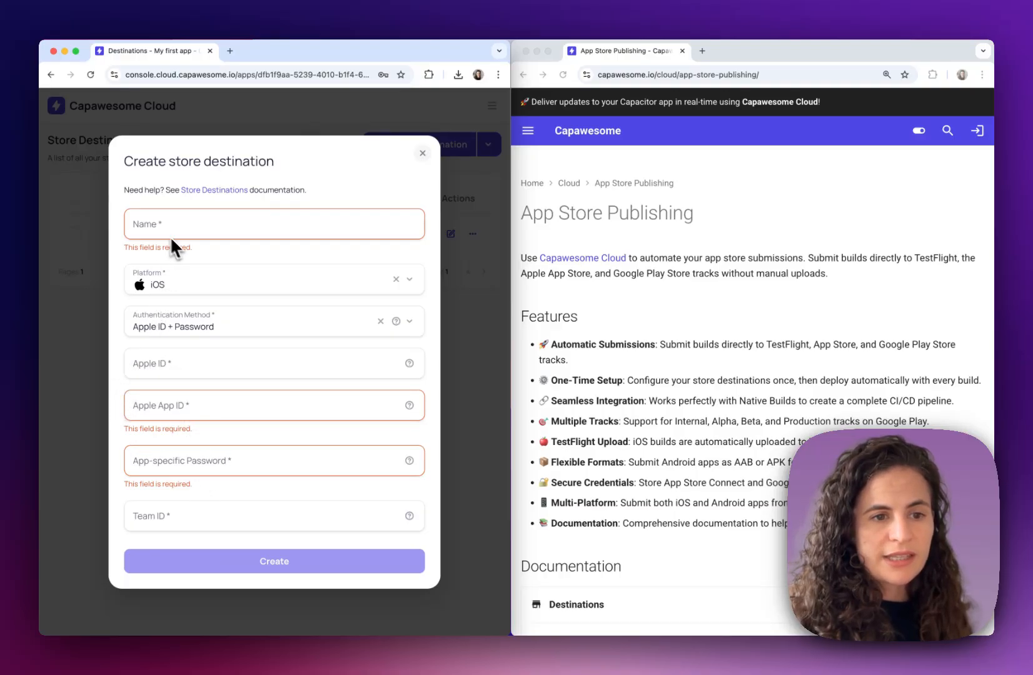
pyautogui.click(423, 153)
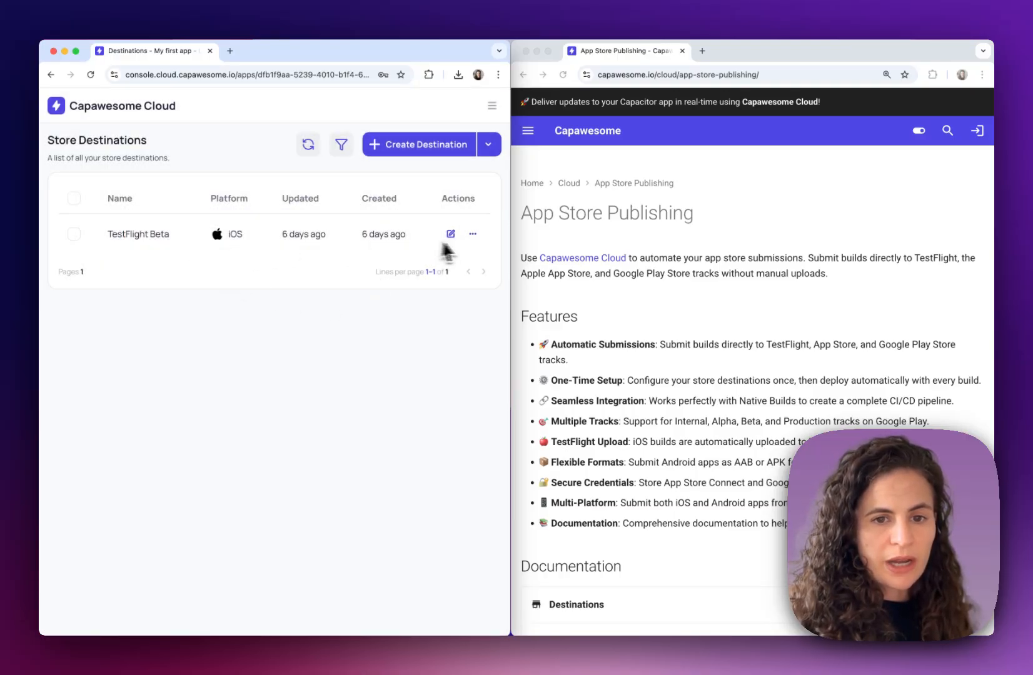
# Open the TestFlight Beta destination for editing and view its available authentication methods, keeping API Key
pyautogui.click(451, 235)
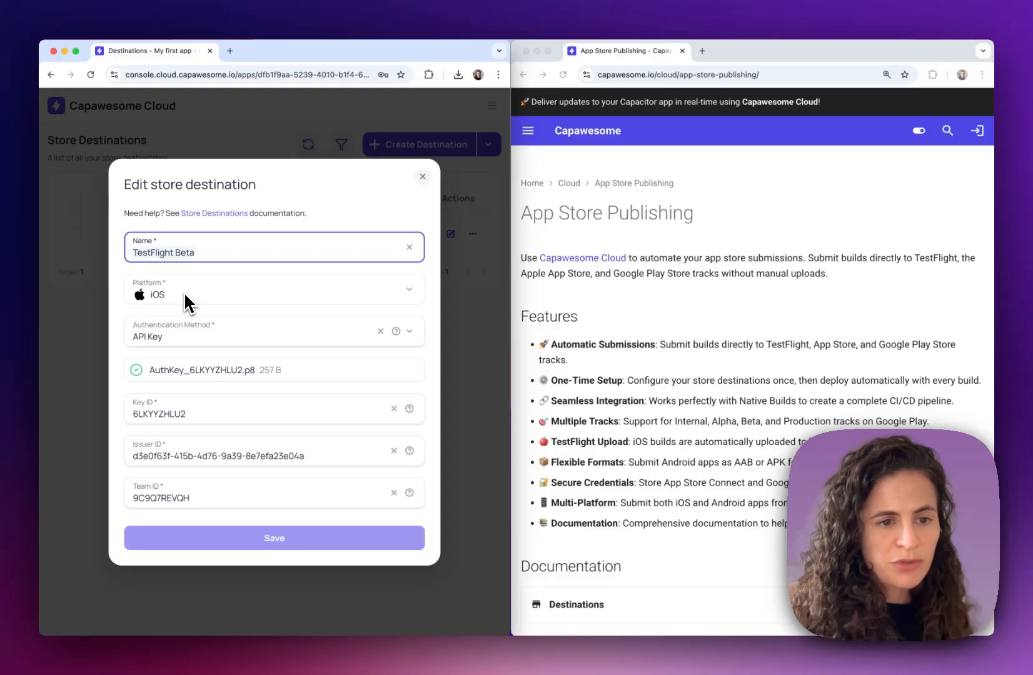
pyautogui.click(217, 340)
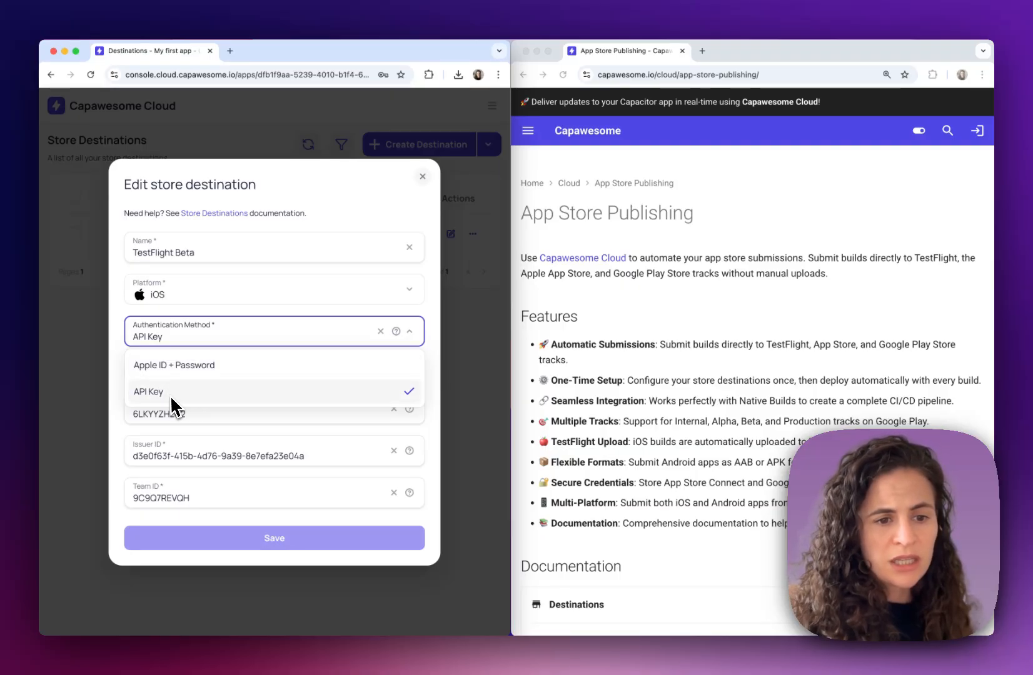
pyautogui.click(231, 335)
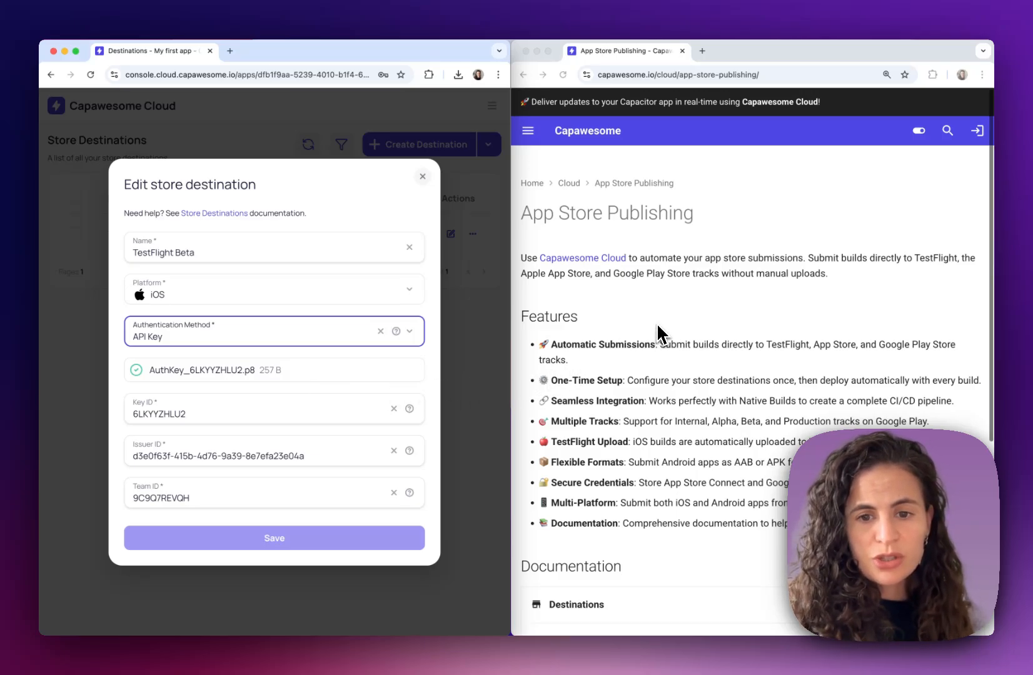
# Open the Apple App Store destination guide from the Destinations section of the App Store Publishing documentation
pyautogui.scroll(-1, 597, 309)
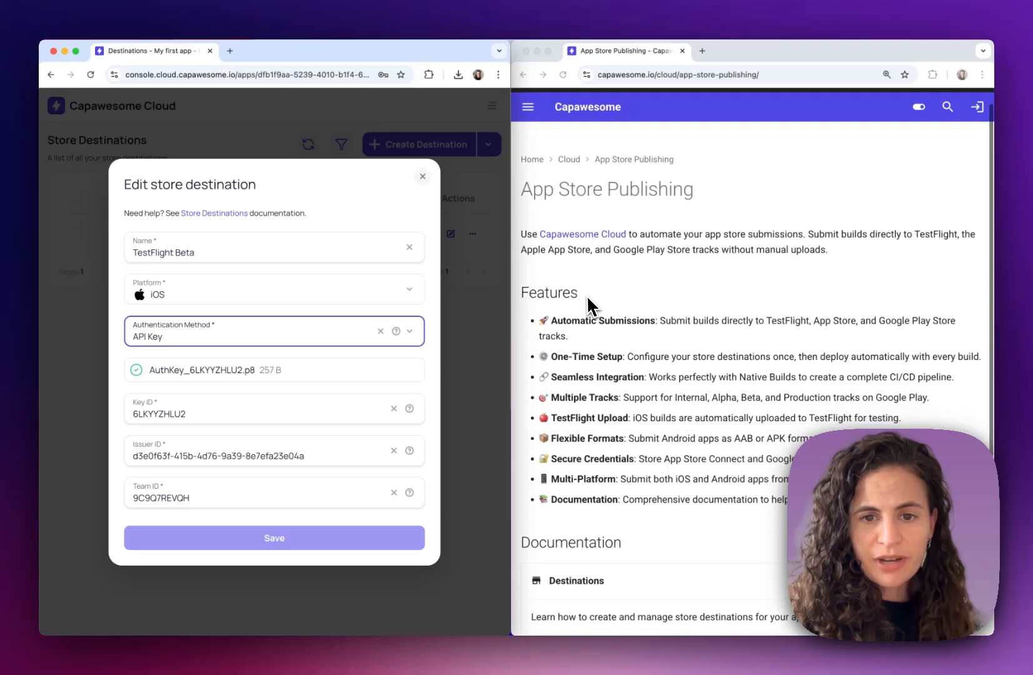
pyautogui.scroll(1, 591, 287)
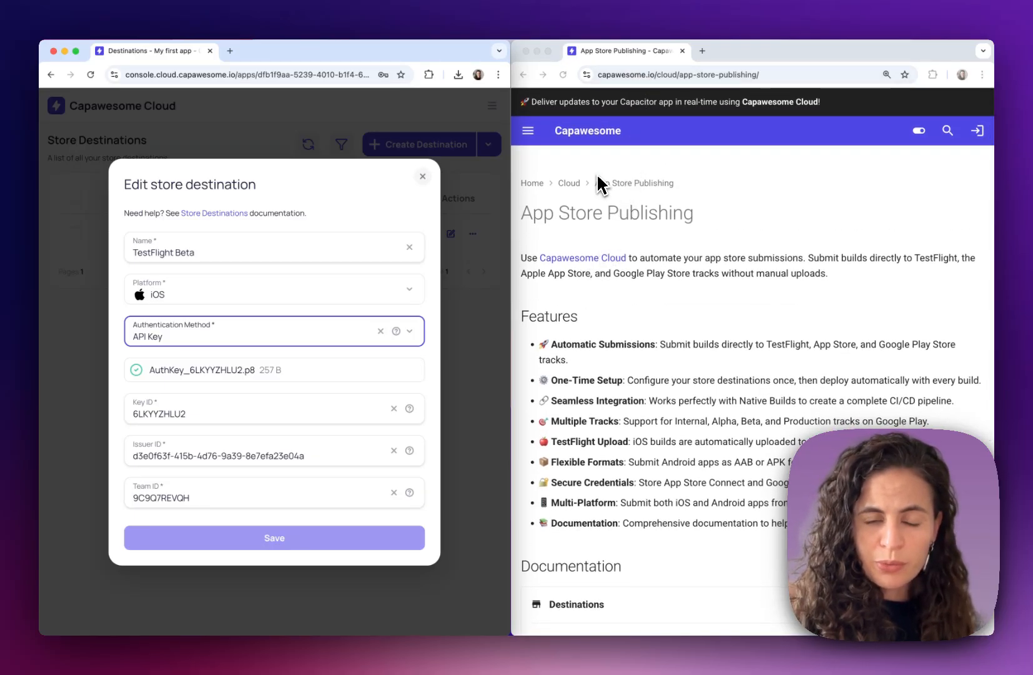
pyautogui.click(527, 131)
pyautogui.click(527, 107)
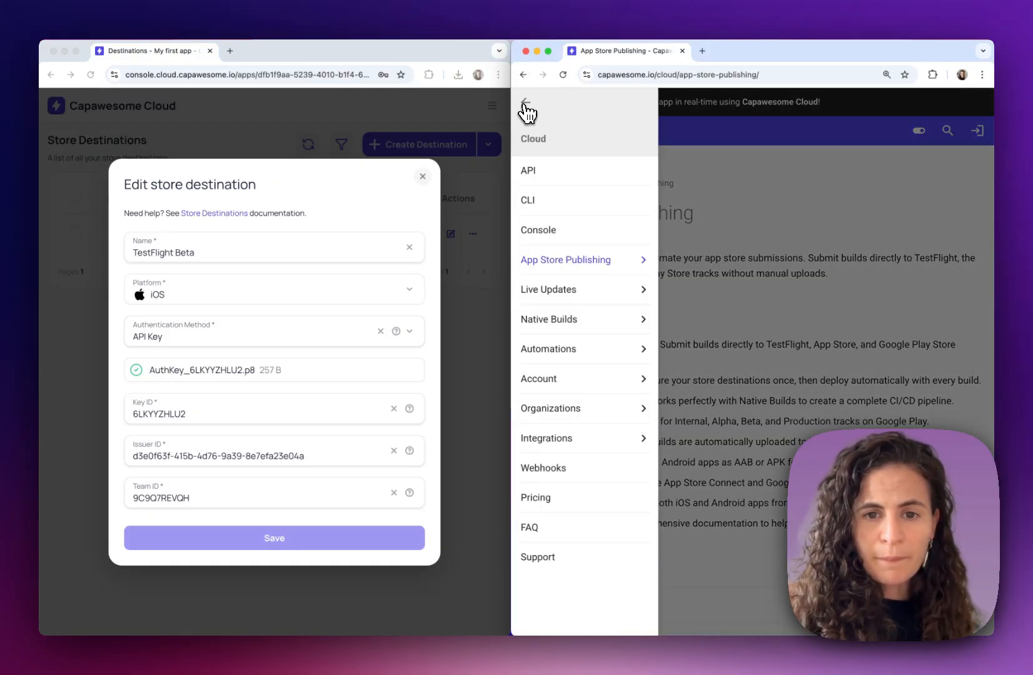
pyautogui.click(556, 263)
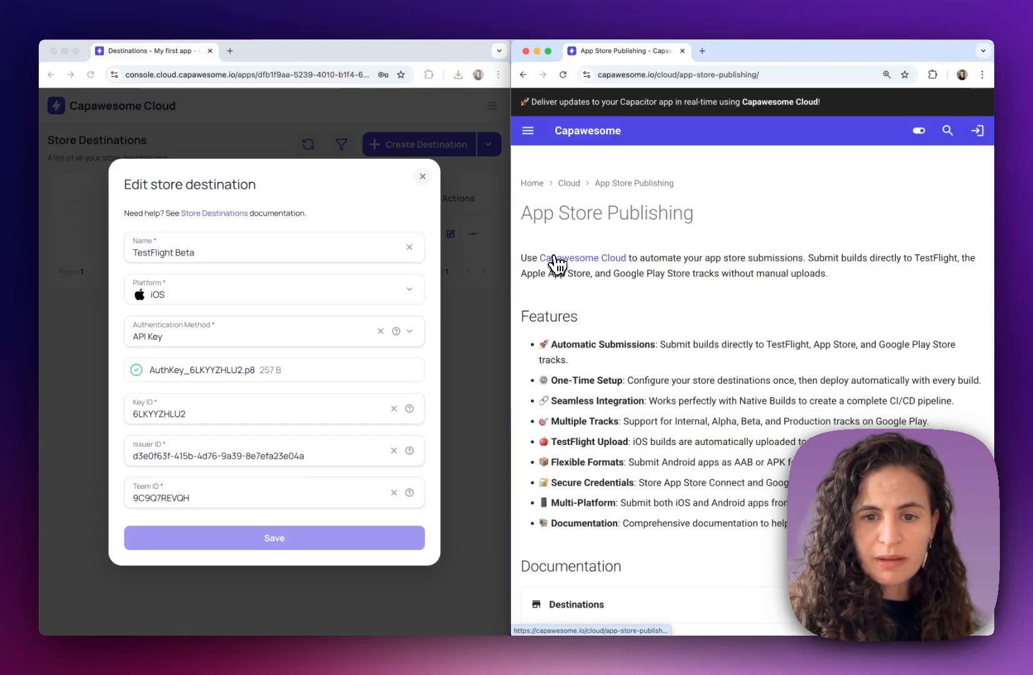
pyautogui.scroll(-5, 603, 271)
pyautogui.scroll(1, 600, 271)
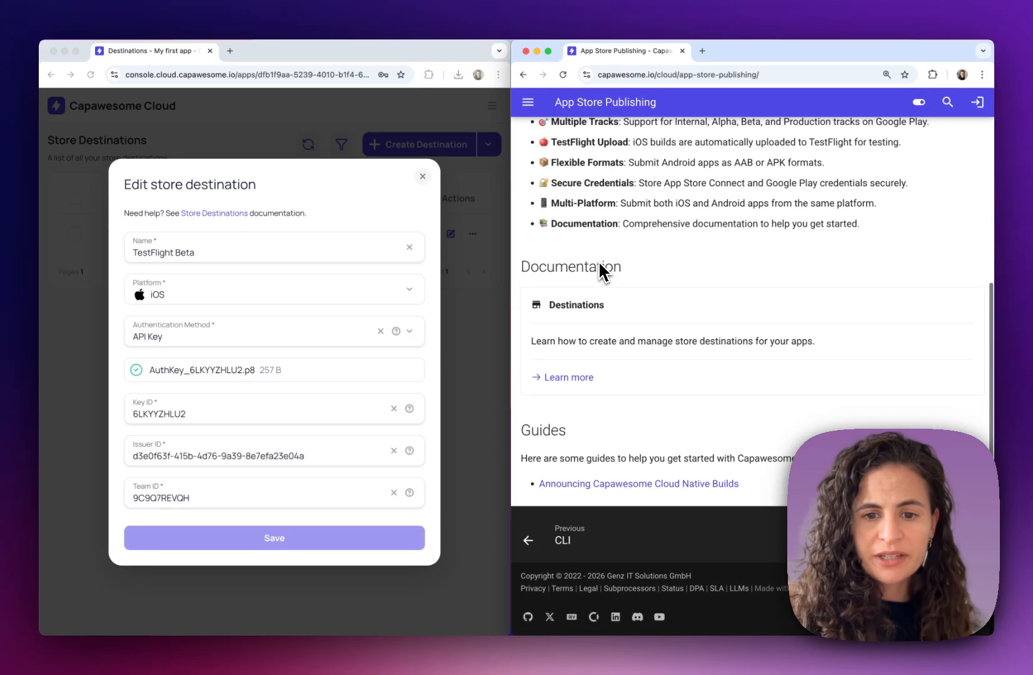
pyautogui.click(576, 379)
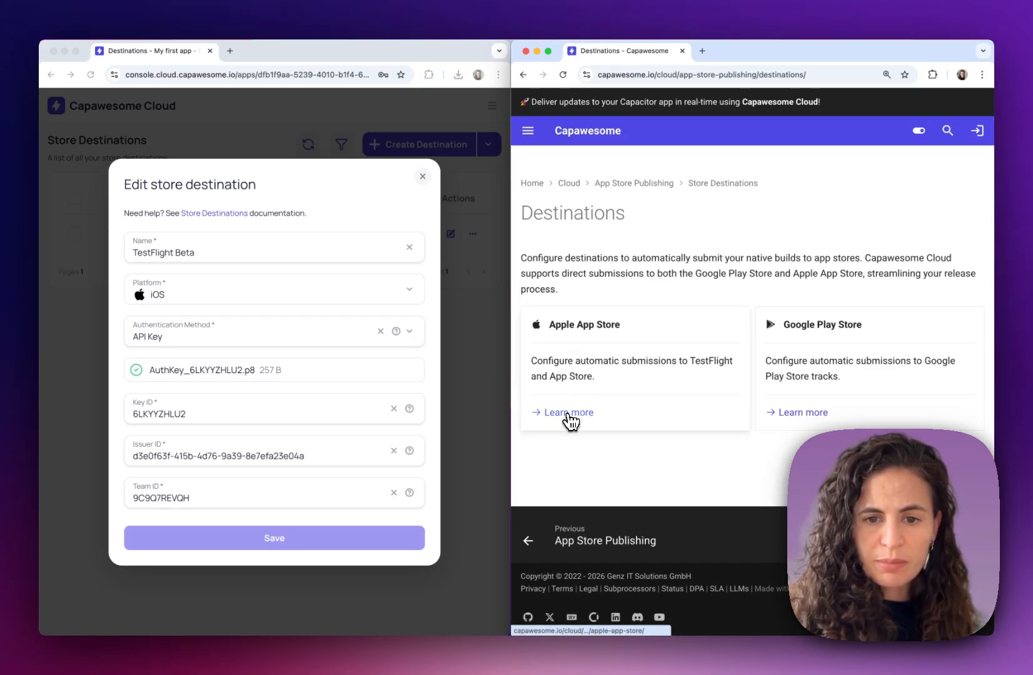
pyautogui.click(568, 413)
# Examine the guide's configuration requirements and its instructions for obtaining the Team ID, Apple ID and API Key credentials
pyautogui.scroll(-1, 571, 463)
pyautogui.scroll(-5, 569, 469)
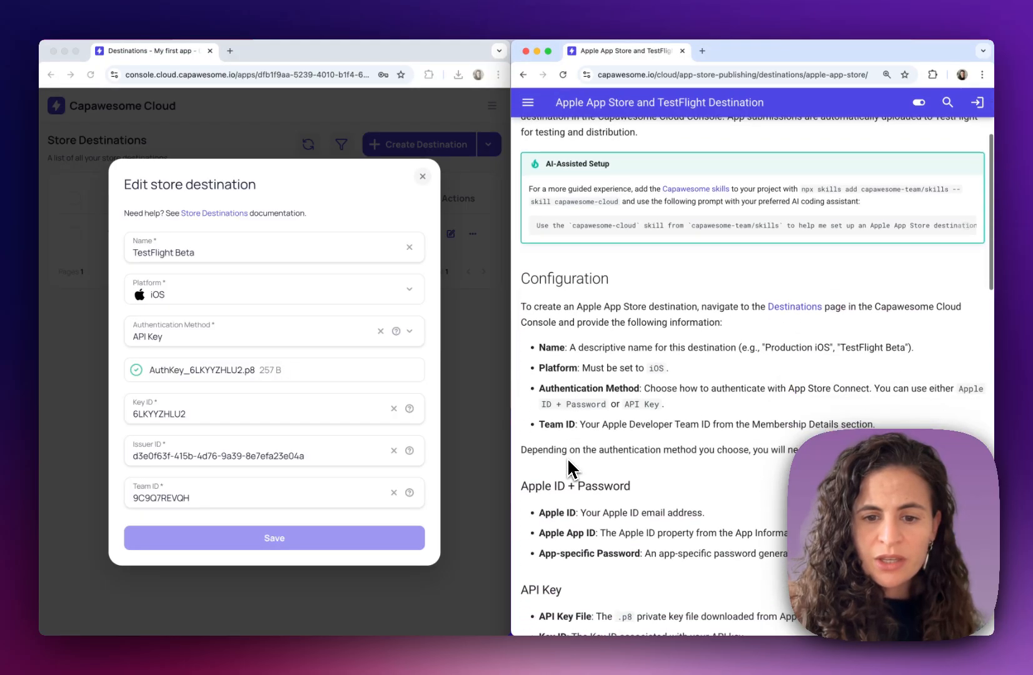
pyautogui.scroll(5, 568, 462)
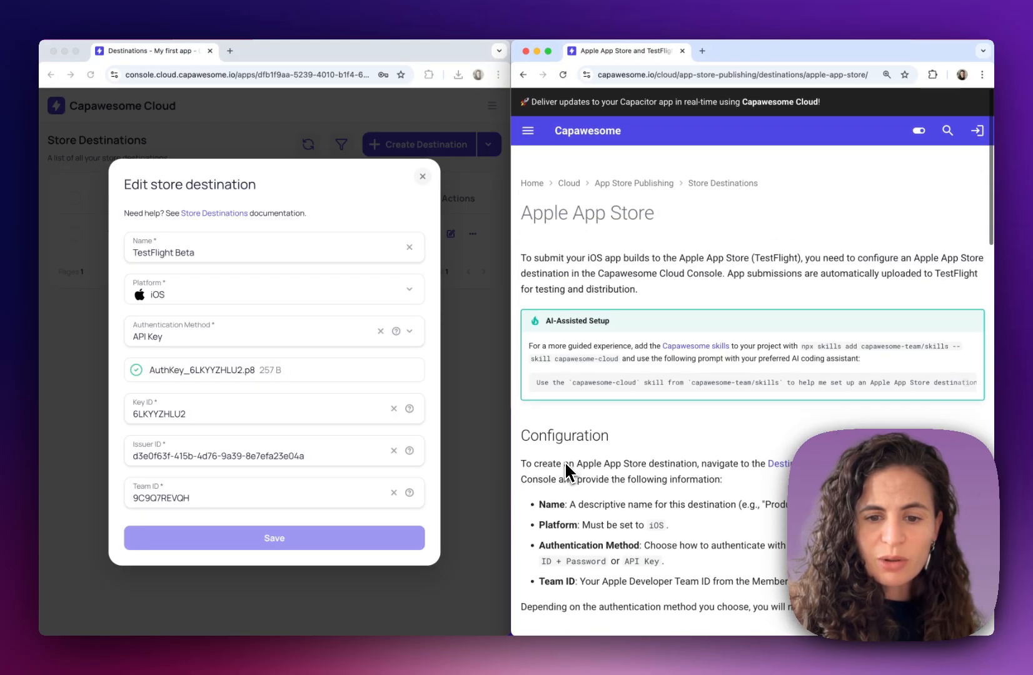
pyautogui.scroll(-6, 565, 465)
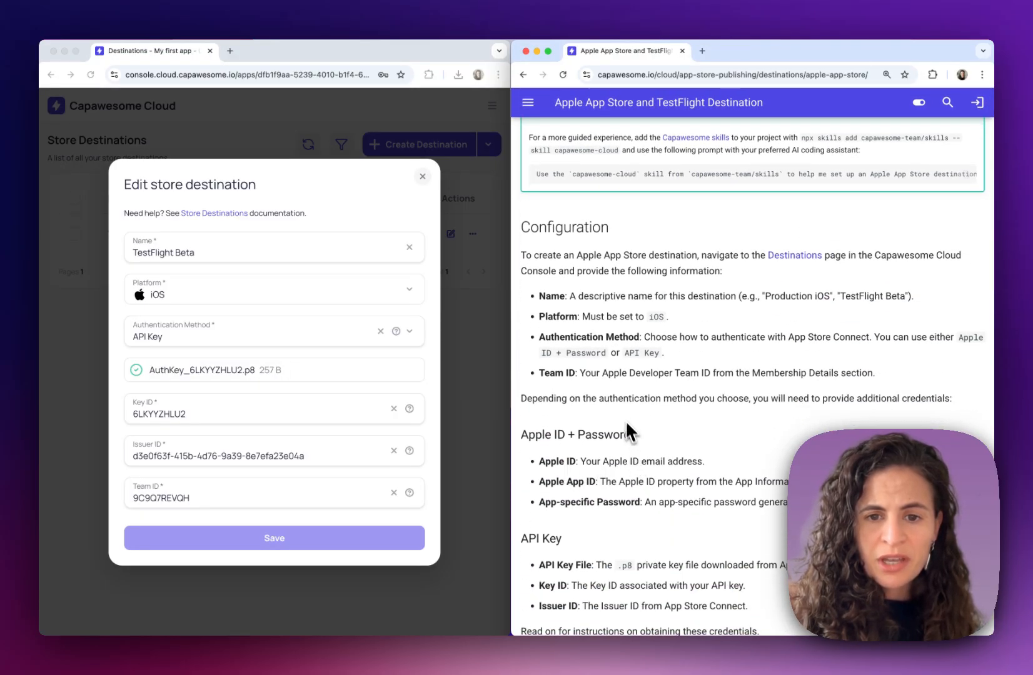
pyautogui.scroll(-2, 624, 414)
pyautogui.scroll(-10, 625, 420)
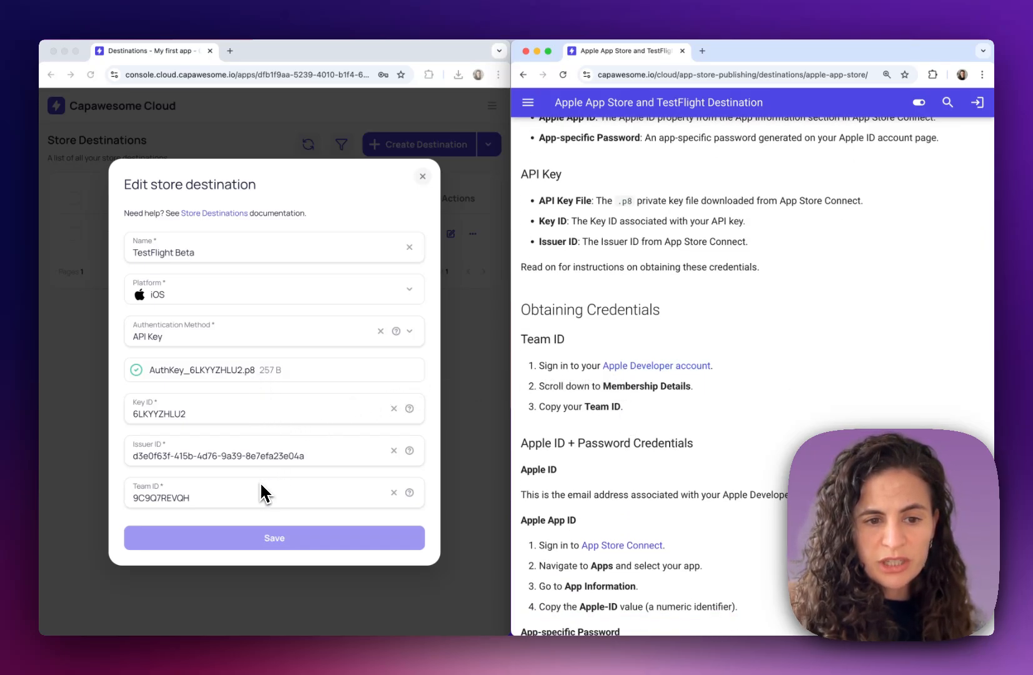
pyautogui.scroll(-1, 611, 446)
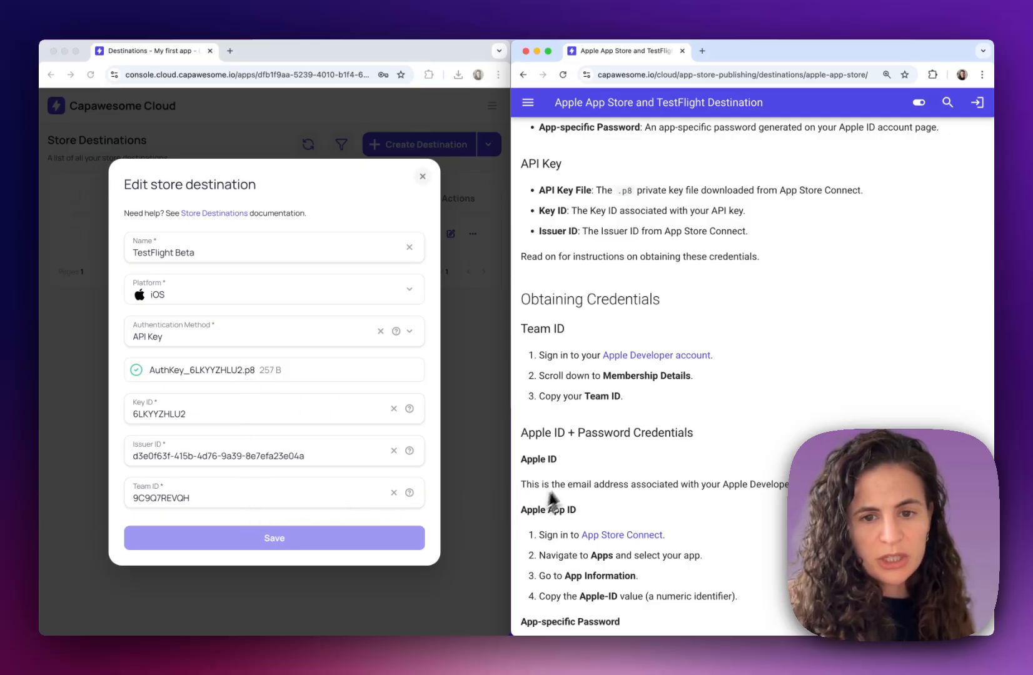
pyautogui.scroll(1, 610, 359)
pyautogui.scroll(4, 610, 356)
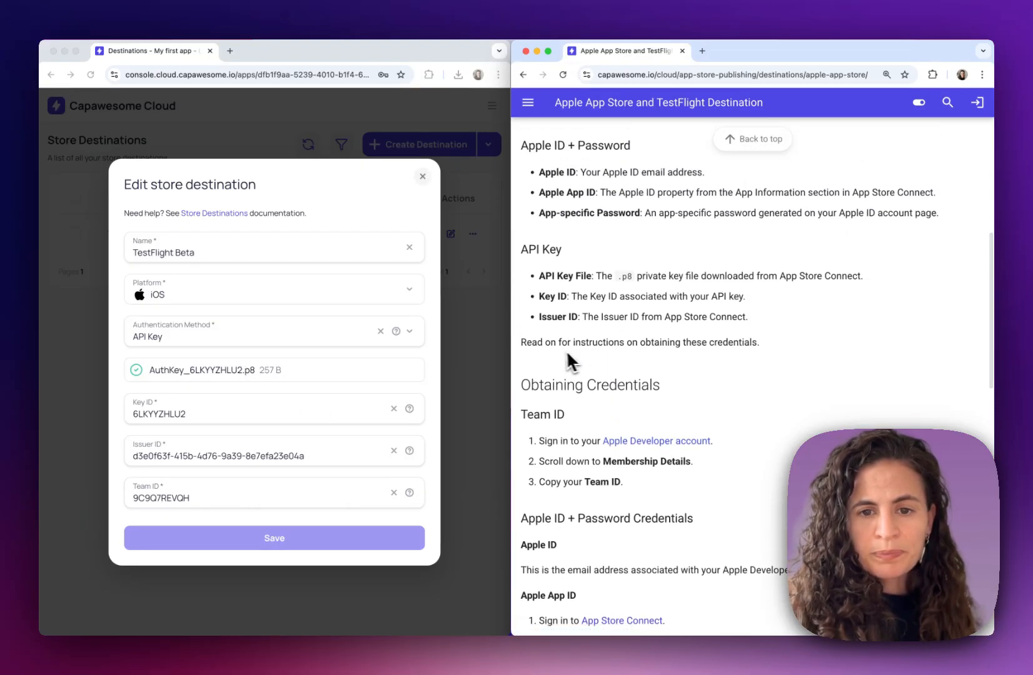
pyautogui.scroll(-5, 609, 323)
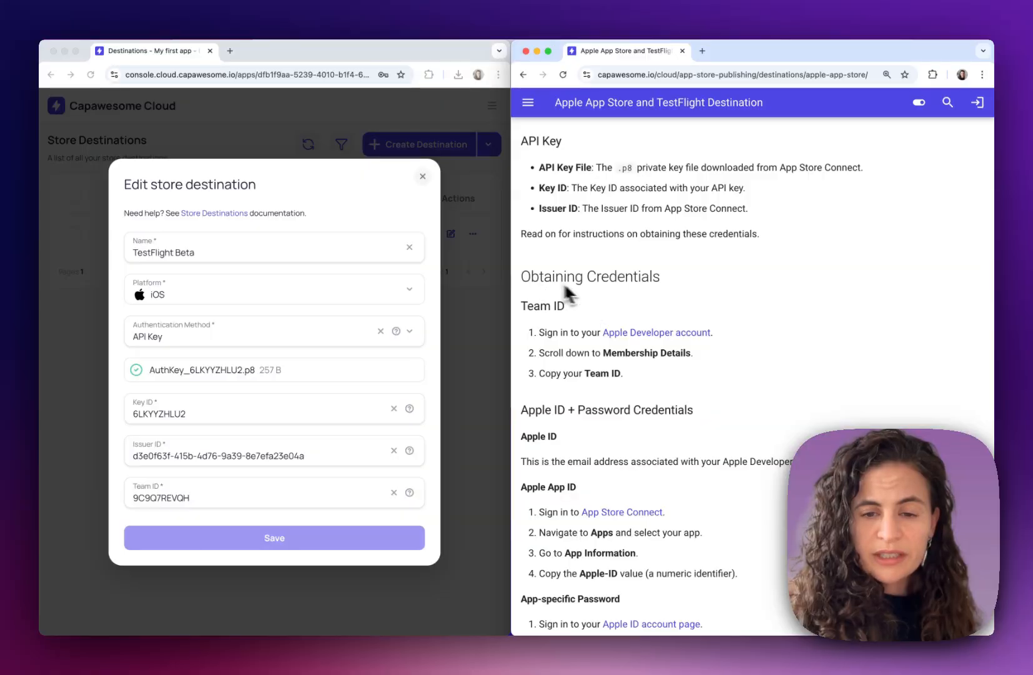
# Open the Apple Developer account in a new tab from the guide and select the Team ID in its Membership details
pyautogui.scroll(-3, 590, 286)
pyautogui.keyDown('super'); pyautogui.click(634, 257); pyautogui.keyUp('super')
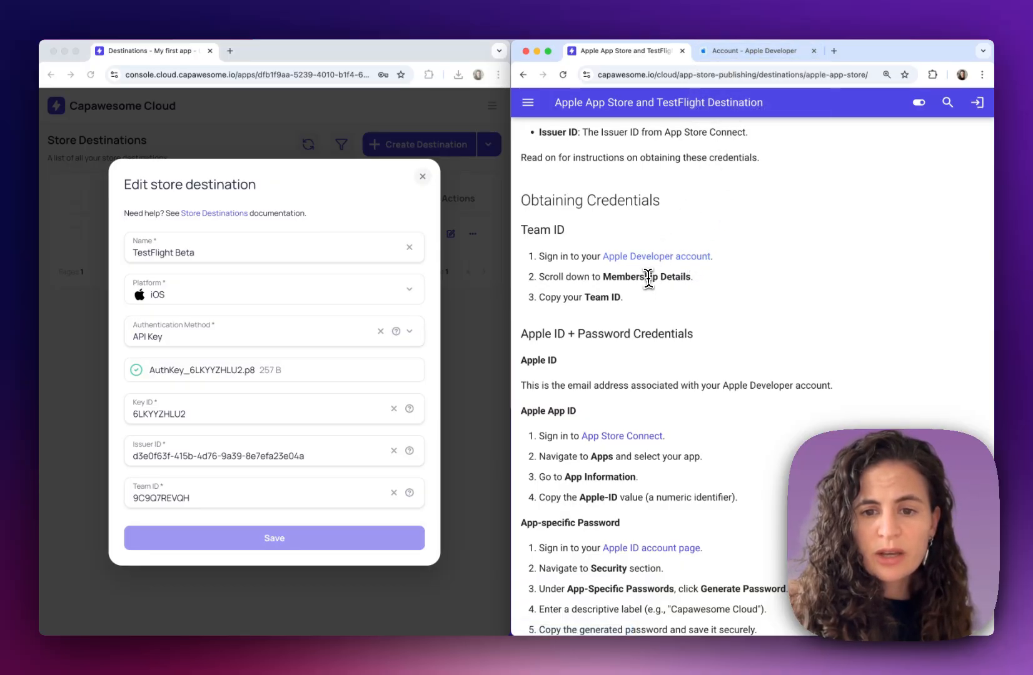
pyautogui.moveTo(649, 279); pyautogui.dragTo(703, 288)
pyautogui.click(742, 51)
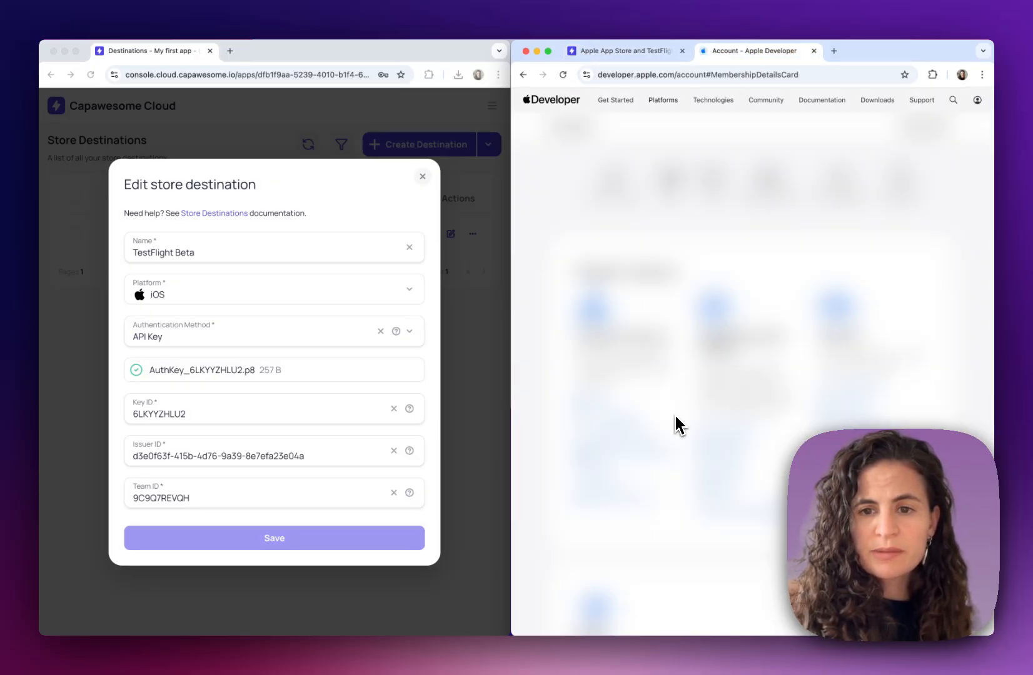
pyautogui.moveTo(664, 189); pyautogui.dragTo(754, 201)
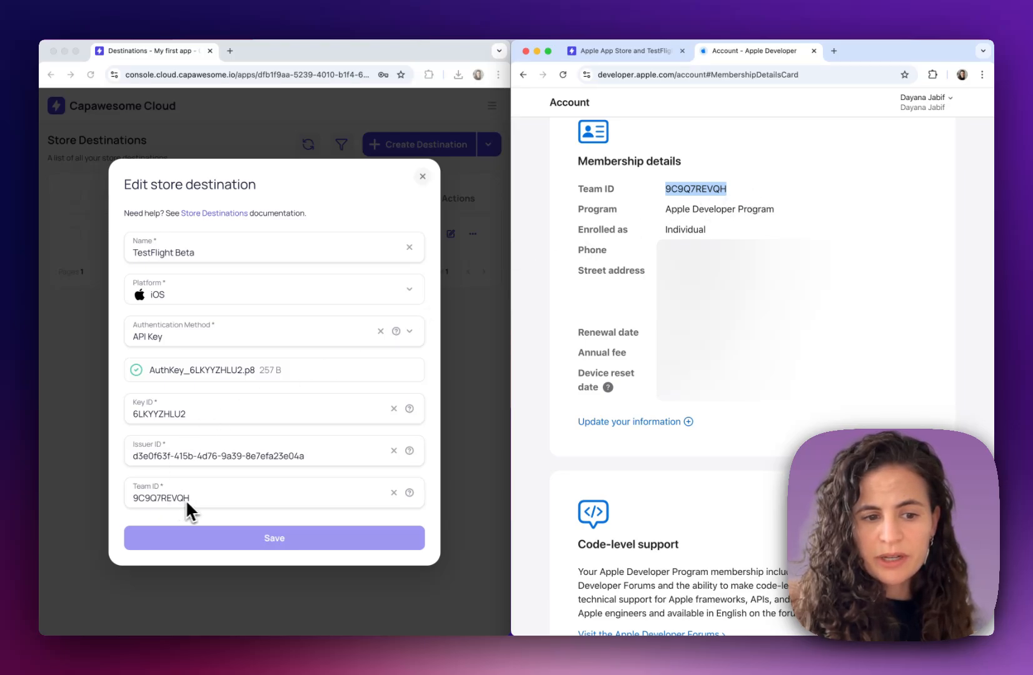
# Return to the guide's API Key Credentials section, open App Store Connect from it, and highlight the Users and Access instruction
pyautogui.click(626, 51)
pyautogui.scroll(-5, 657, 109)
pyautogui.click(633, 322)
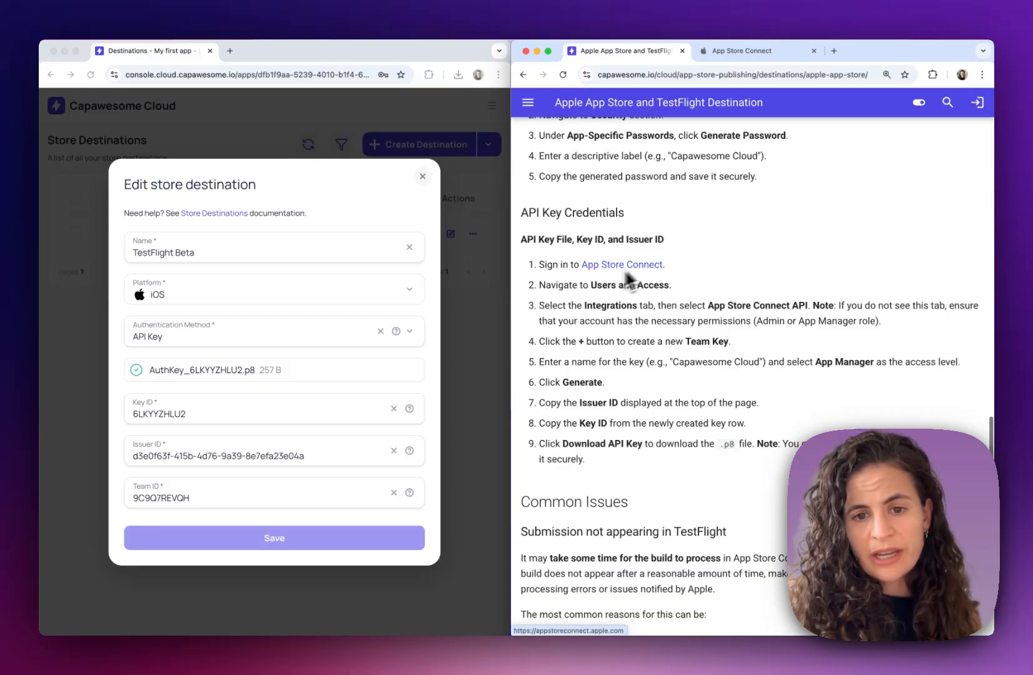
pyautogui.moveTo(592, 285); pyautogui.dragTo(684, 291)
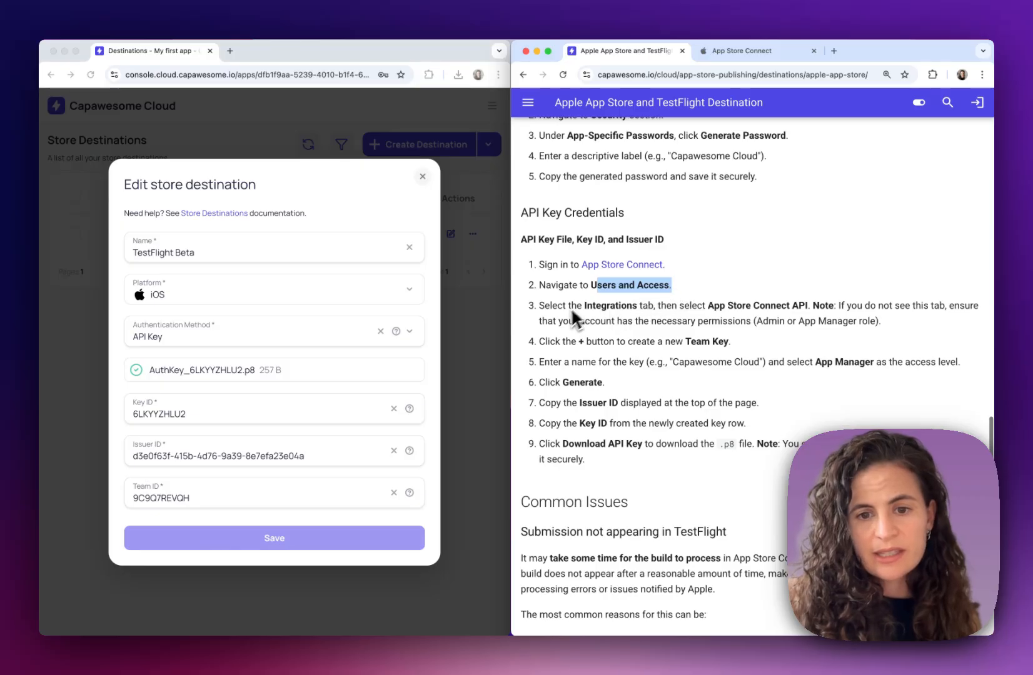
# Show the App Store Connect API team keys under the Integrations section of Users and Access in App Store Connect
pyautogui.click(715, 54)
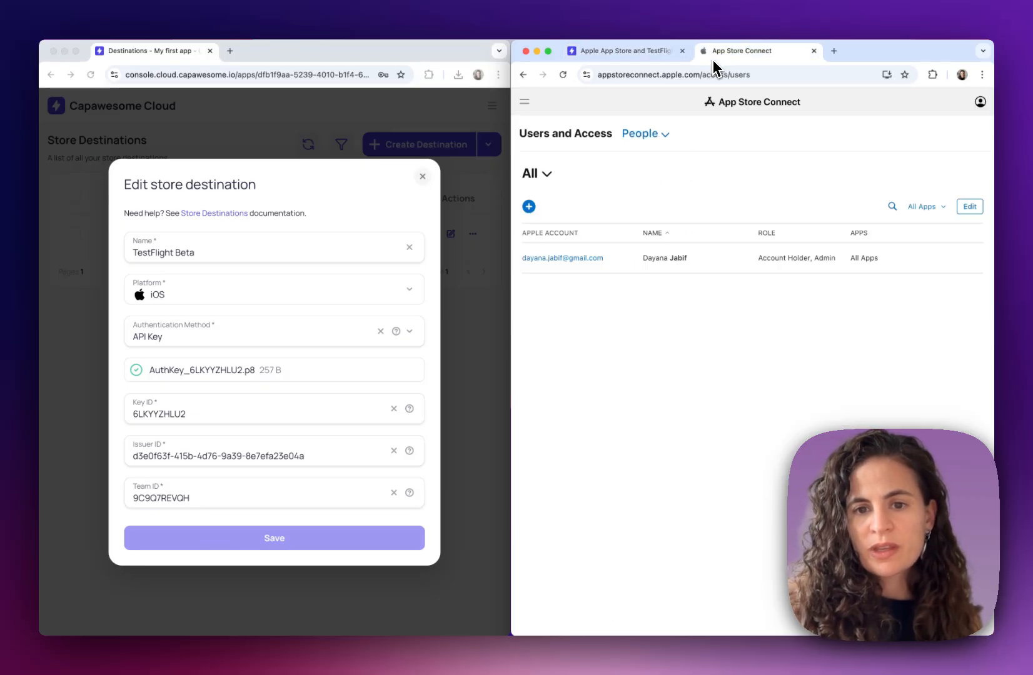
pyautogui.click(662, 134)
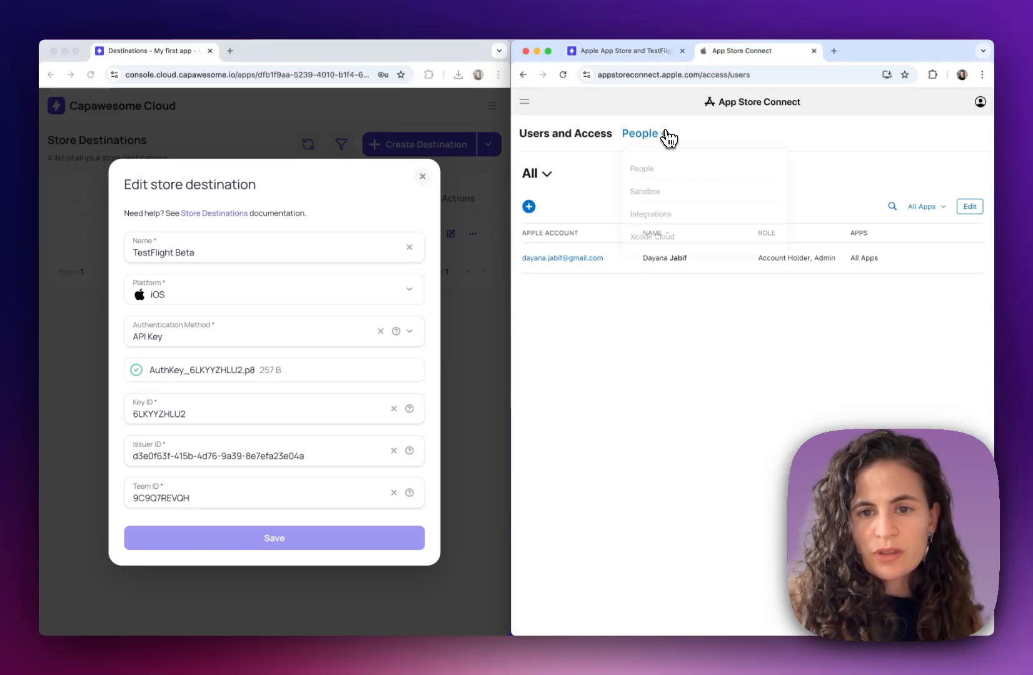
pyautogui.click(653, 215)
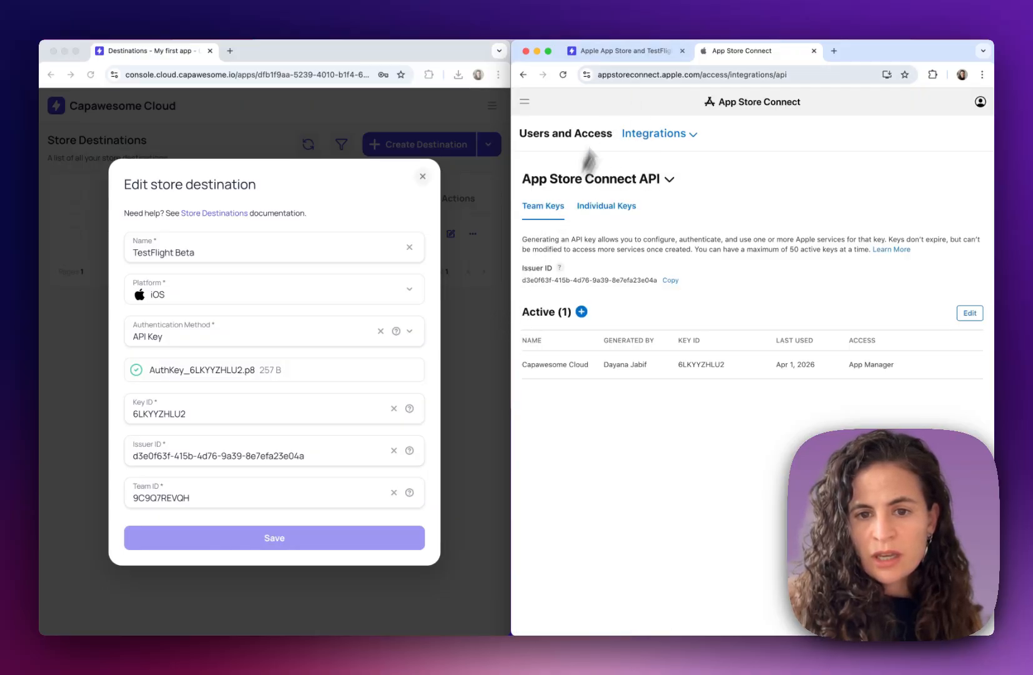
# Return to the guide's API Key Credentials section and highlight the instructions for creating a Team Key and naming it
pyautogui.click(636, 53)
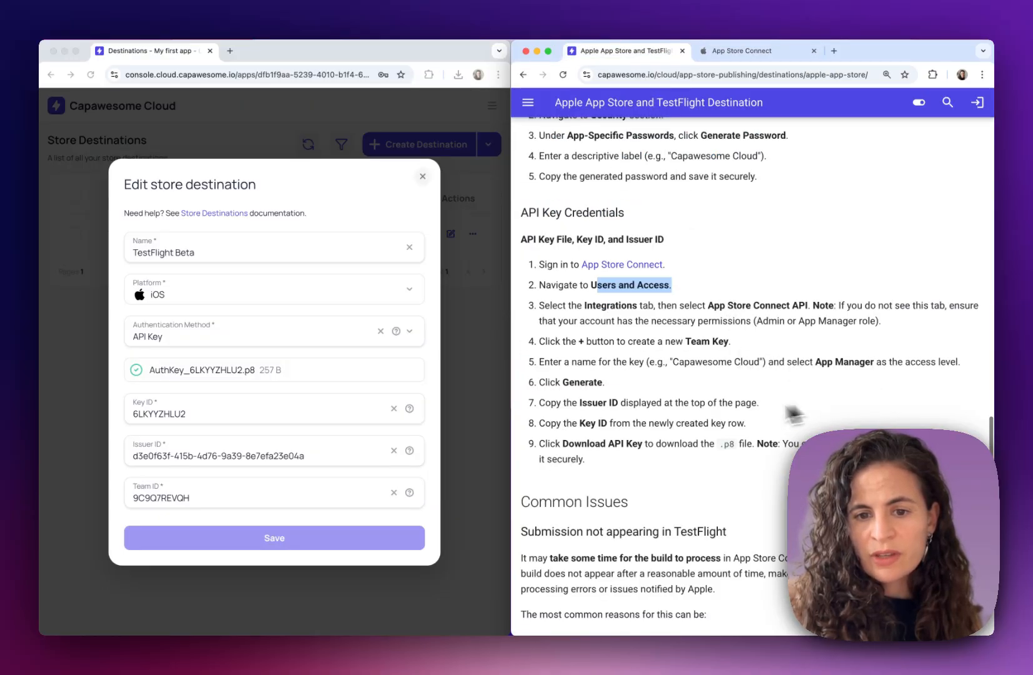
pyautogui.moveTo(686, 341); pyautogui.dragTo(730, 342)
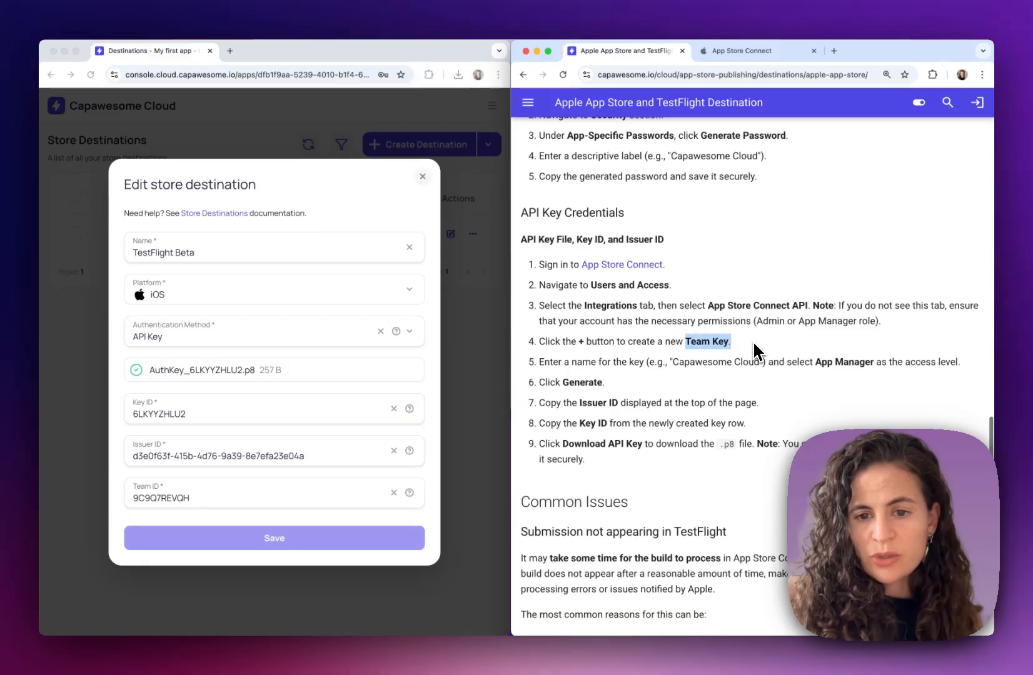
pyautogui.scroll(-1, 754, 345)
pyautogui.scroll(-2, 754, 344)
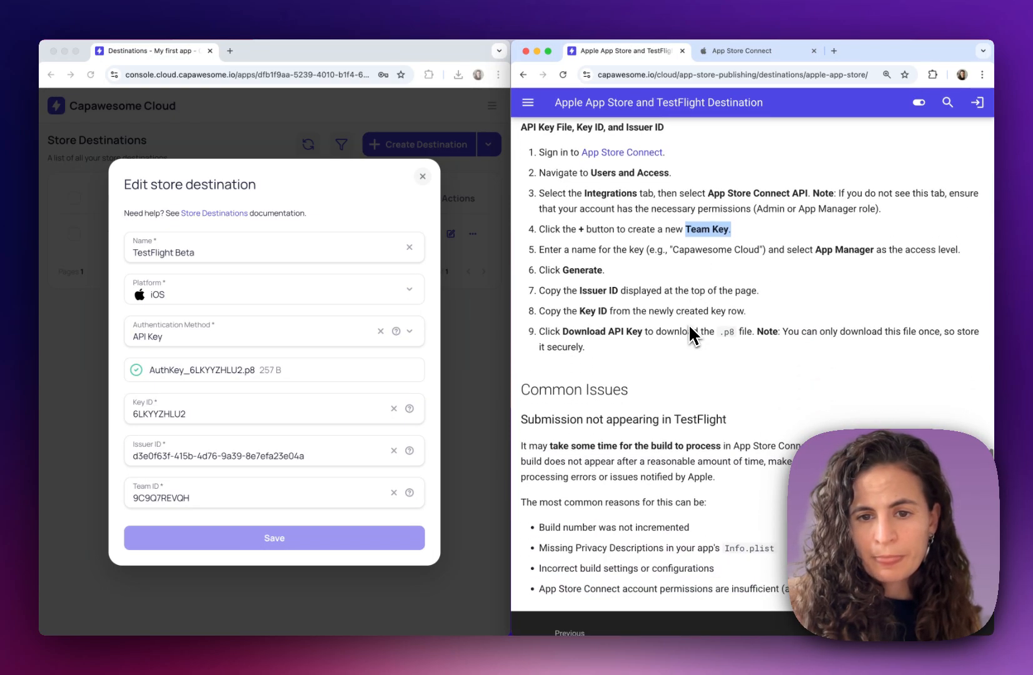
pyautogui.click(610, 250)
pyautogui.moveTo(609, 250); pyautogui.dragTo(754, 250)
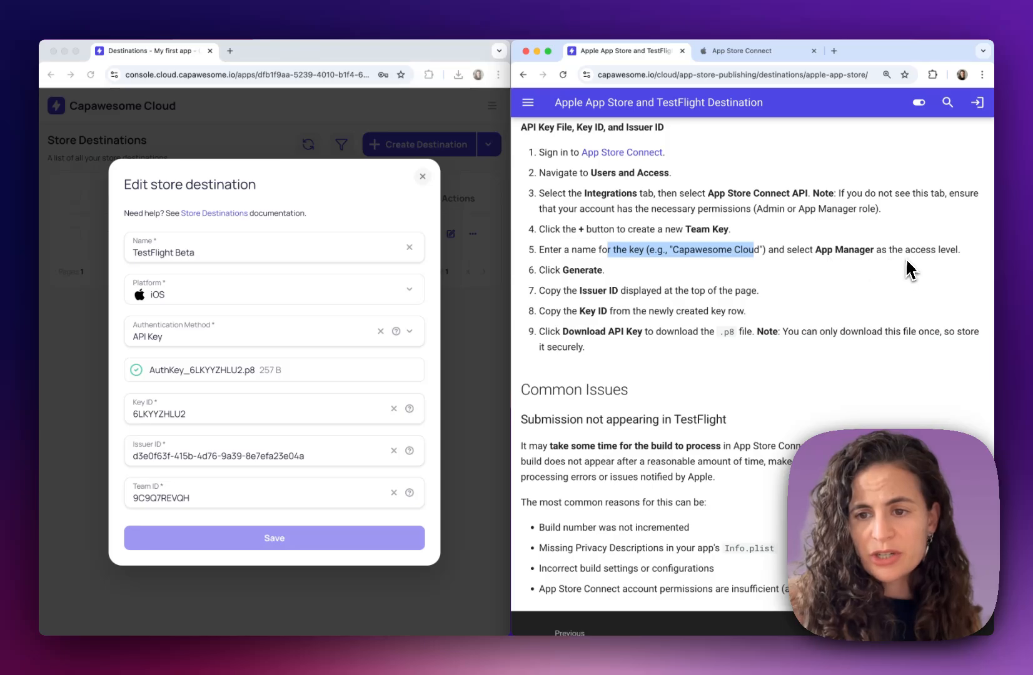
# Inspect the Generate API Key form and its access roles in App Store Connect, and cancel it without generating a key
pyautogui.click(730, 51)
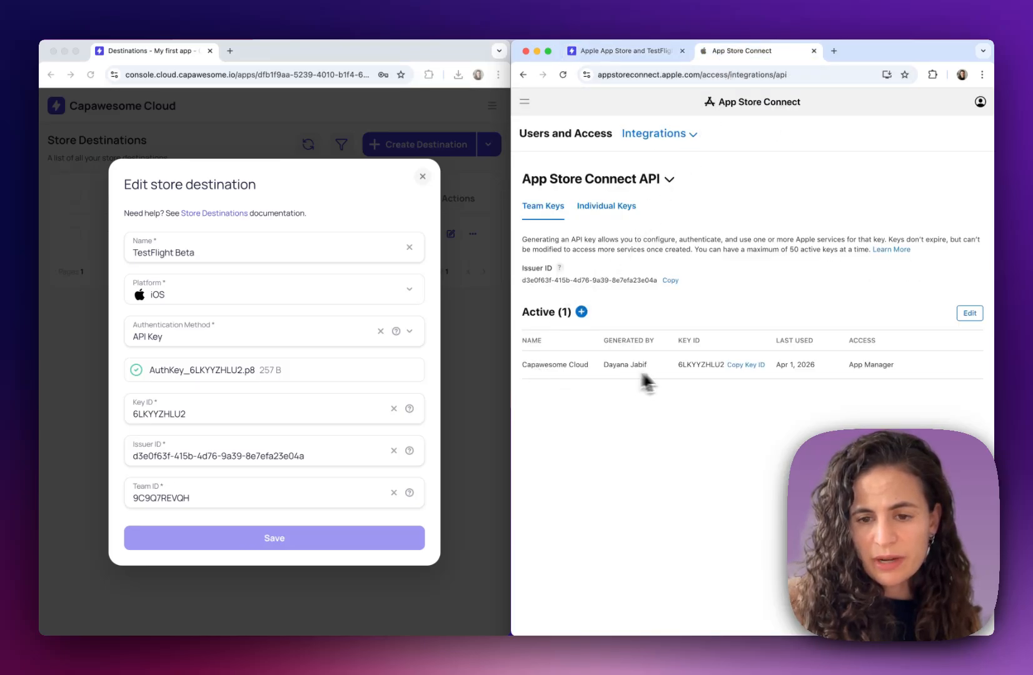
pyautogui.click(582, 312)
pyautogui.click(595, 334)
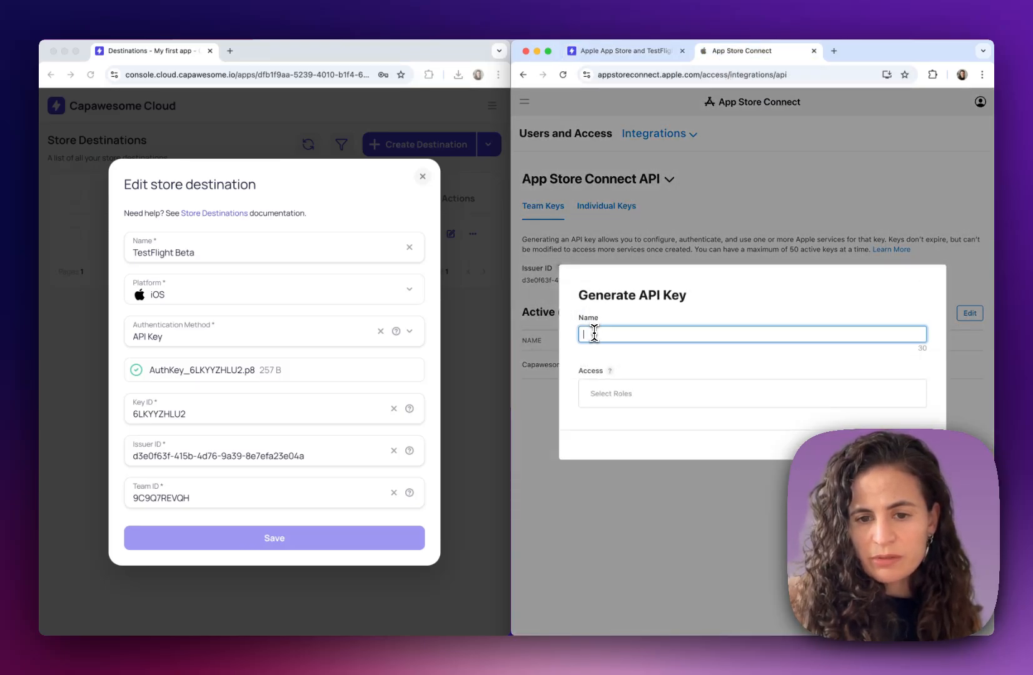
pyautogui.click(614, 394)
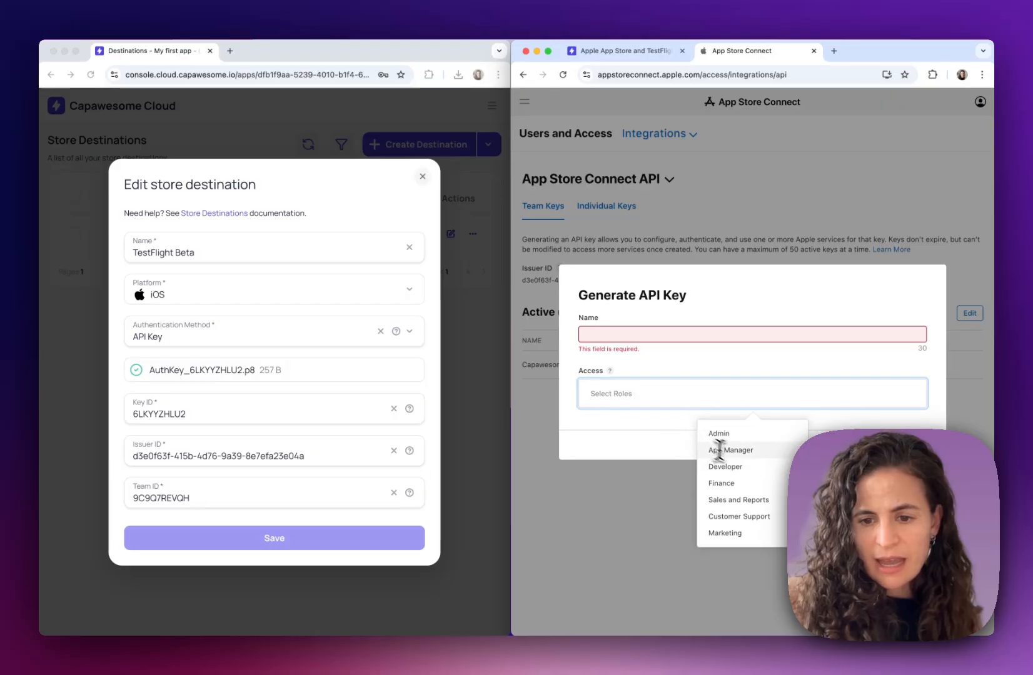
pyautogui.click(855, 445)
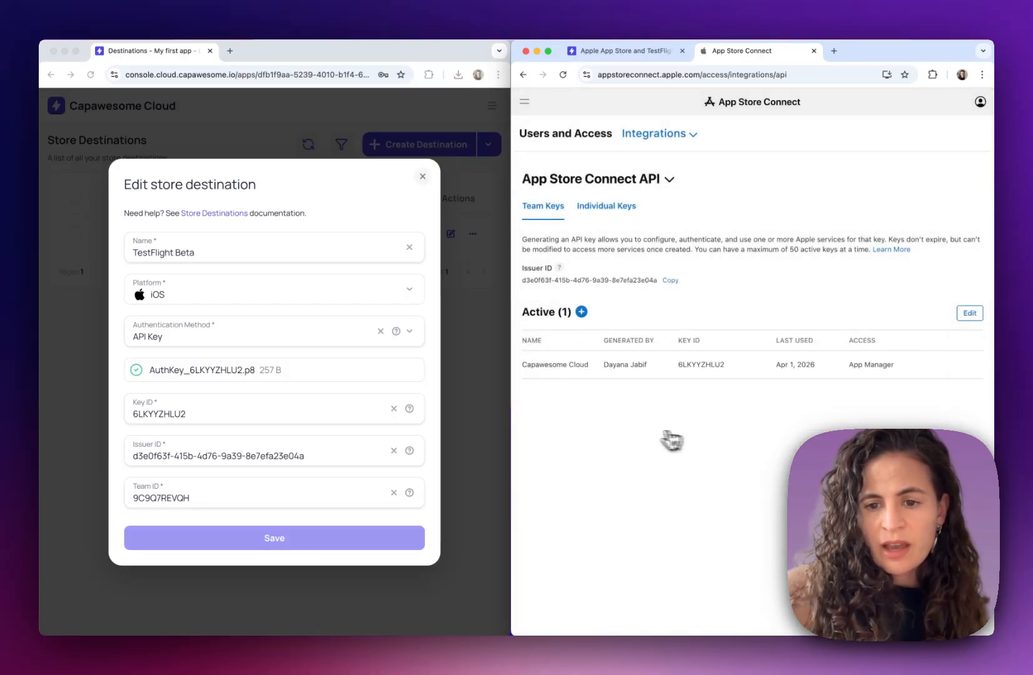
# Highlight the guide's instructions on Generate, Issuer ID and Download API Key, plus the note about downloading the file only once
pyautogui.click(649, 55)
pyautogui.scroll(-1, 685, 188)
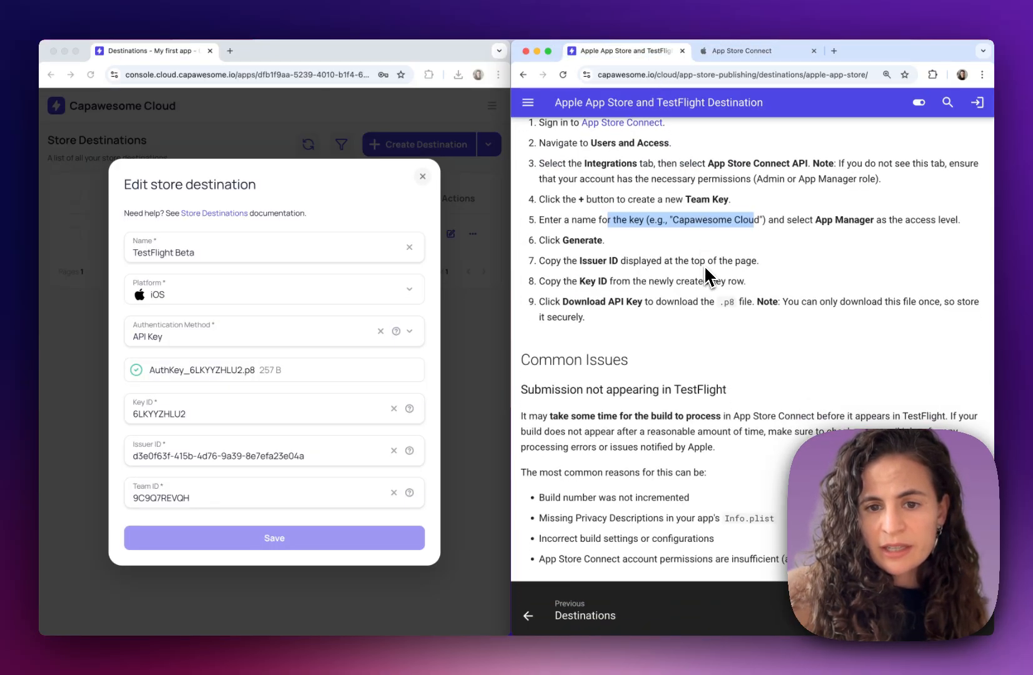
pyautogui.doubleClick(574, 241)
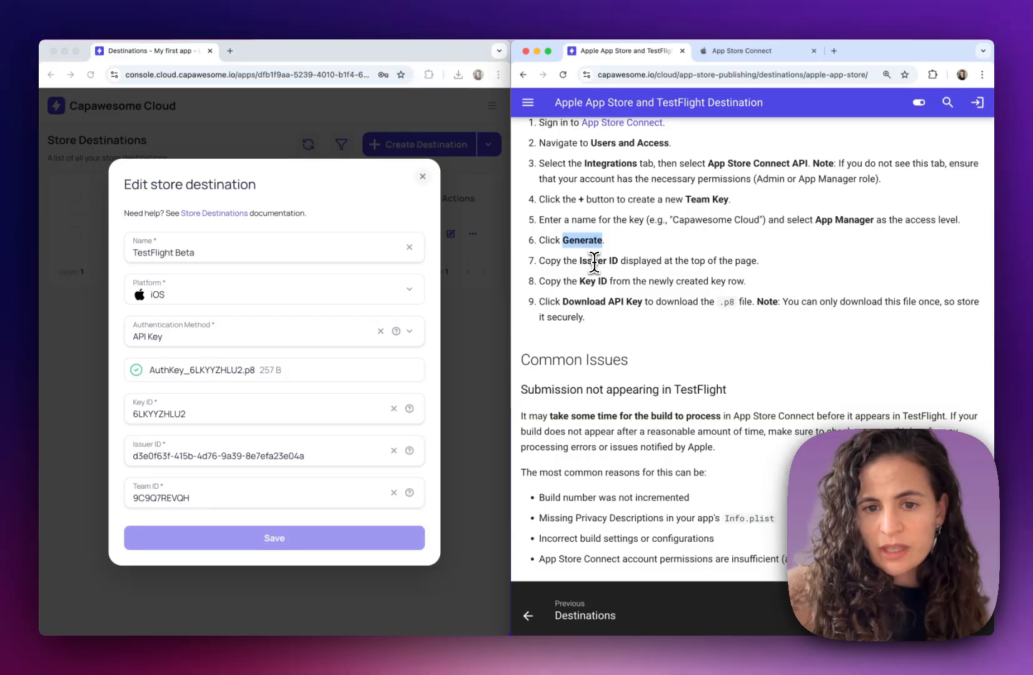
pyautogui.moveTo(580, 261); pyautogui.dragTo(606, 262)
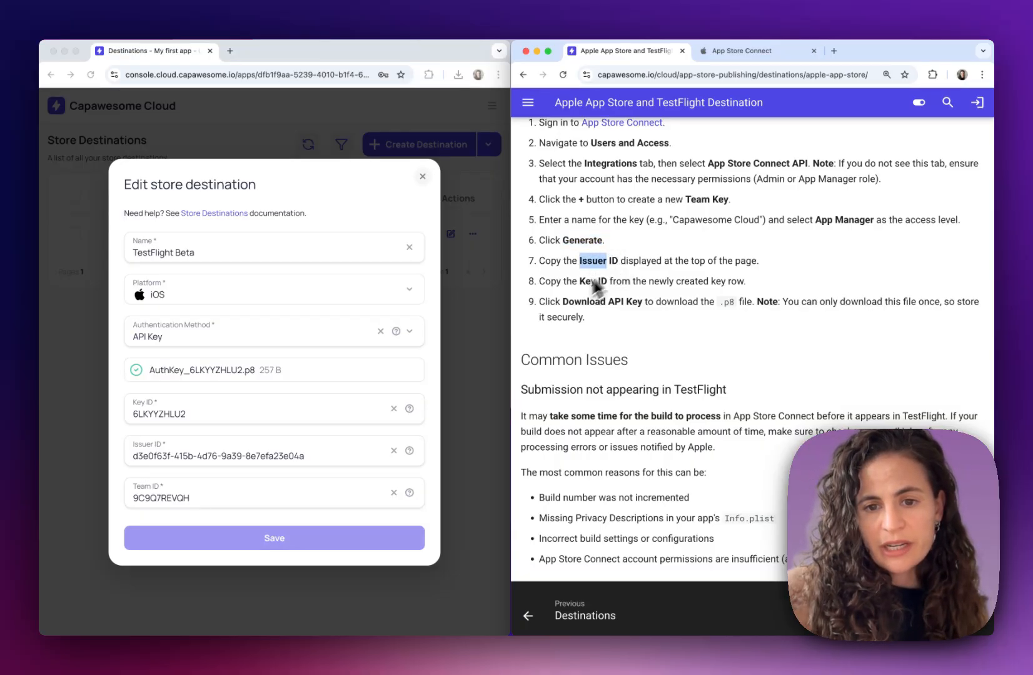
pyautogui.moveTo(563, 302); pyautogui.dragTo(643, 302)
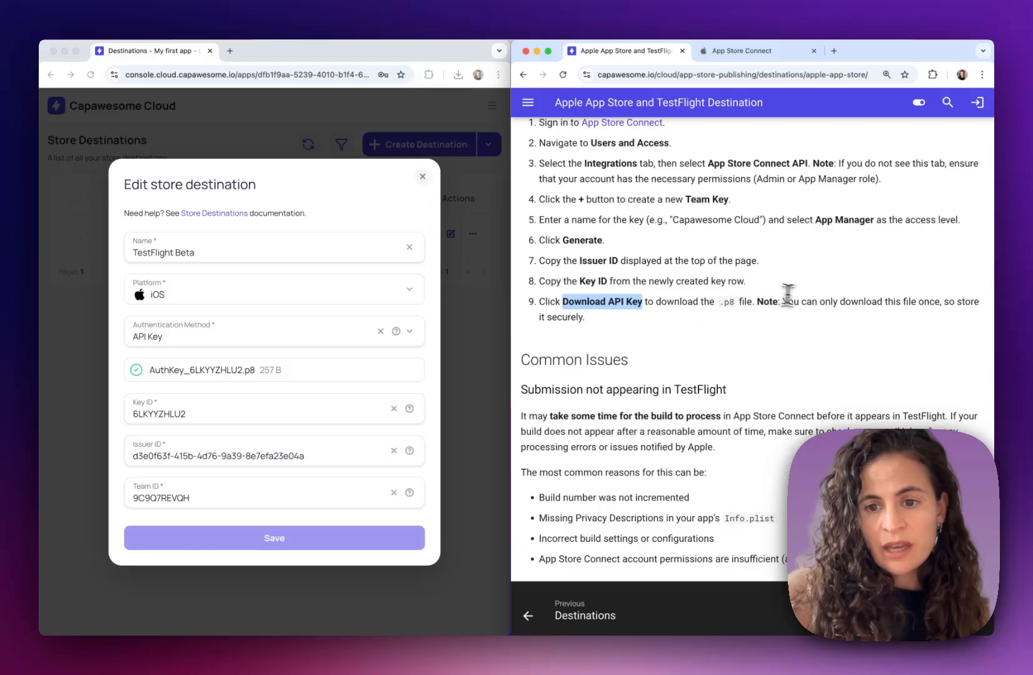
pyautogui.moveTo(792, 300); pyautogui.dragTo(797, 325)
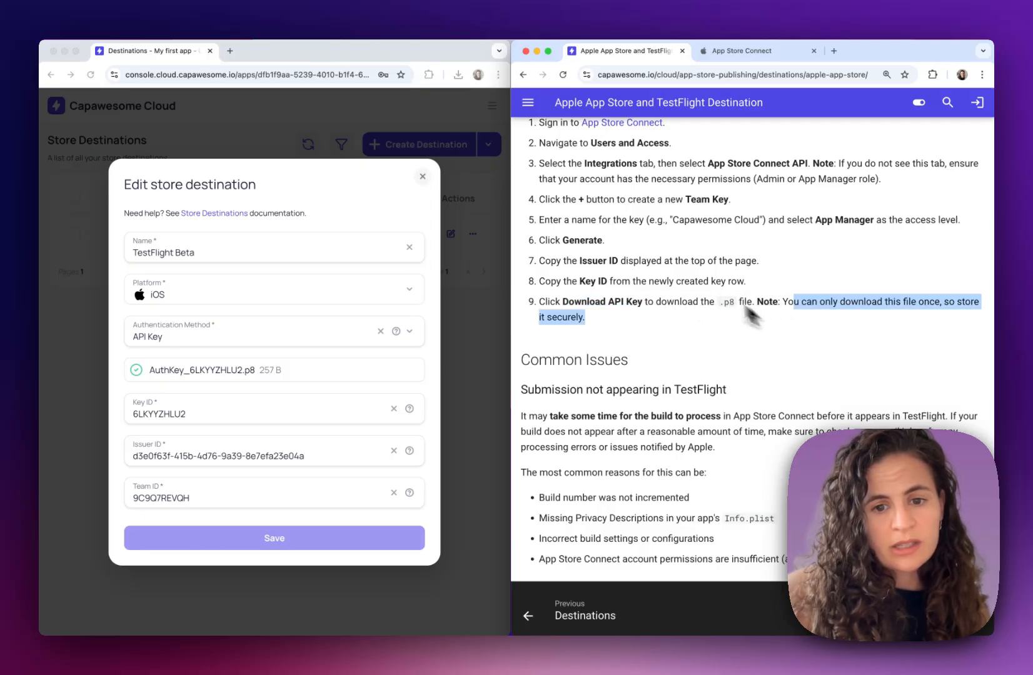
# Select the Issuer ID on App Store Connect's API team keys page and return to the guide's API key instructions
pyautogui.click(722, 54)
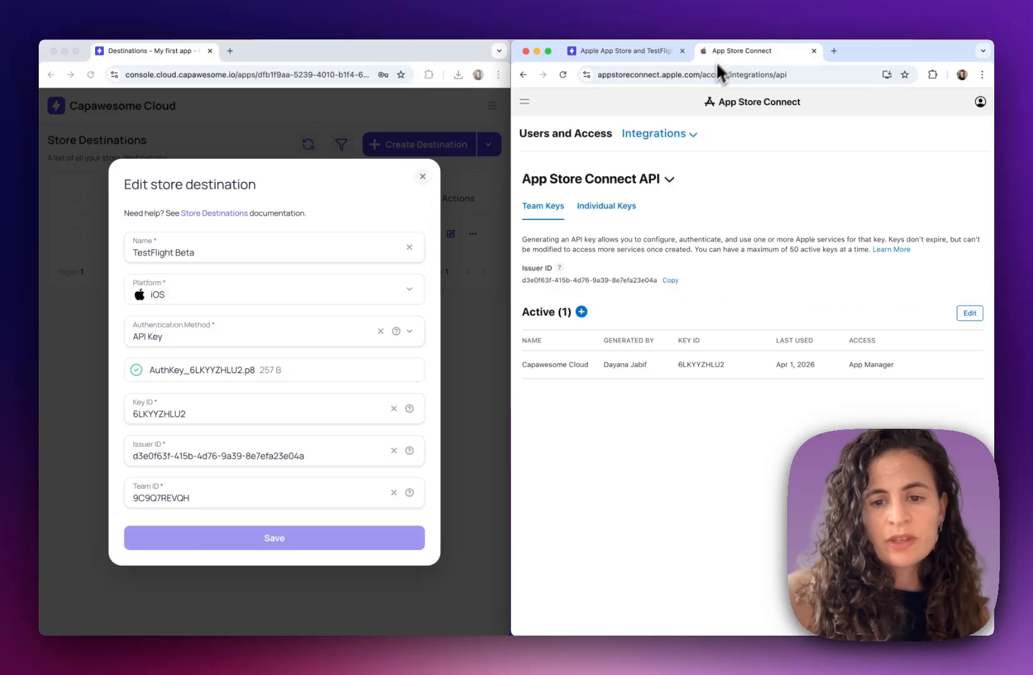
pyautogui.moveTo(523, 280); pyautogui.dragTo(659, 281)
pyautogui.moveTo(682, 376)
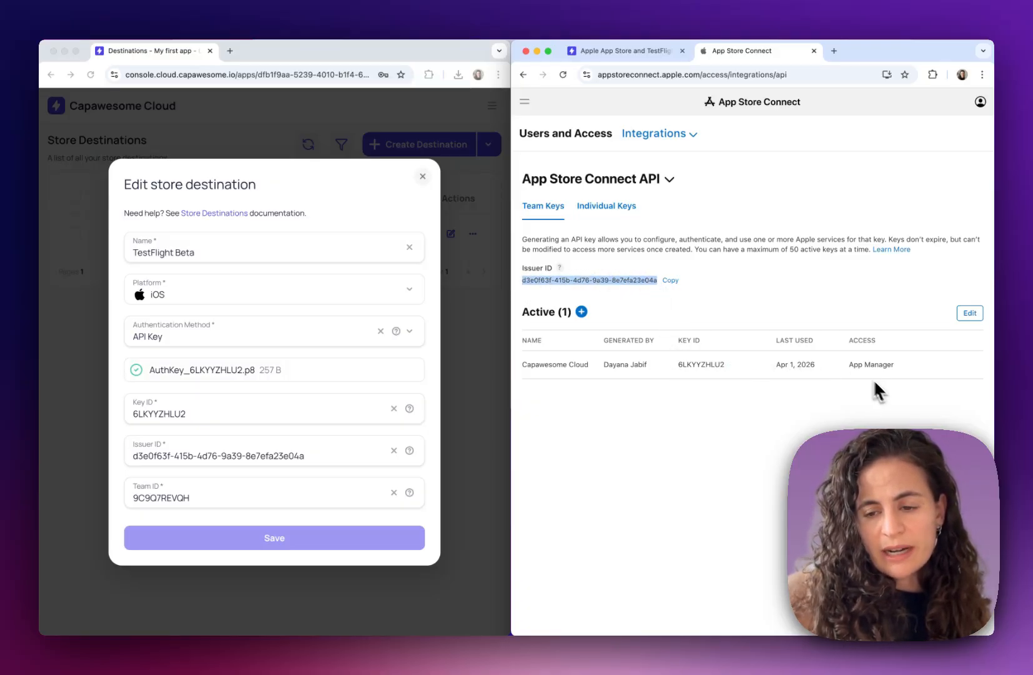
pyautogui.click(645, 52)
pyautogui.scroll(-1, 712, 448)
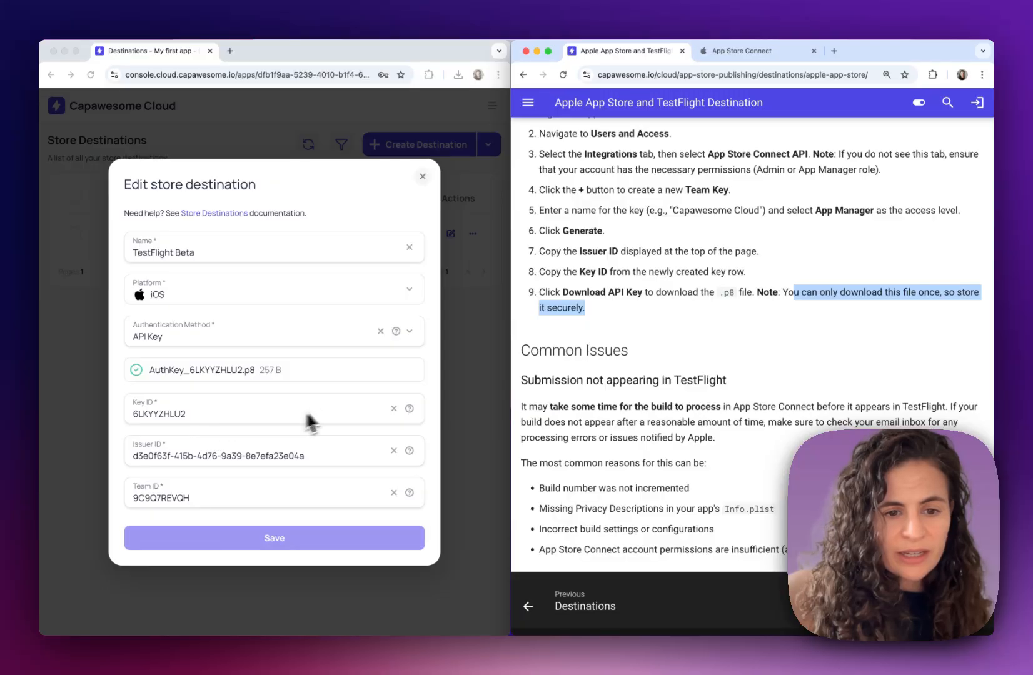
# Close the TestFlight Beta store destination form without saving and widen the Capawesome Cloud console window to full width
pyautogui.click(328, 389)
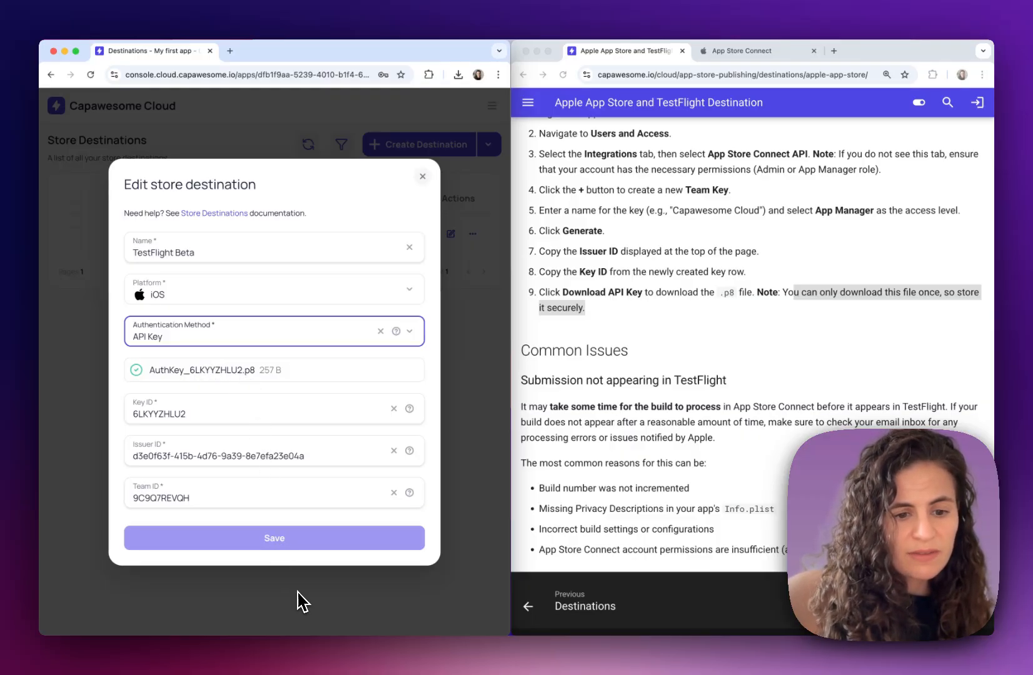
pyautogui.click(422, 177)
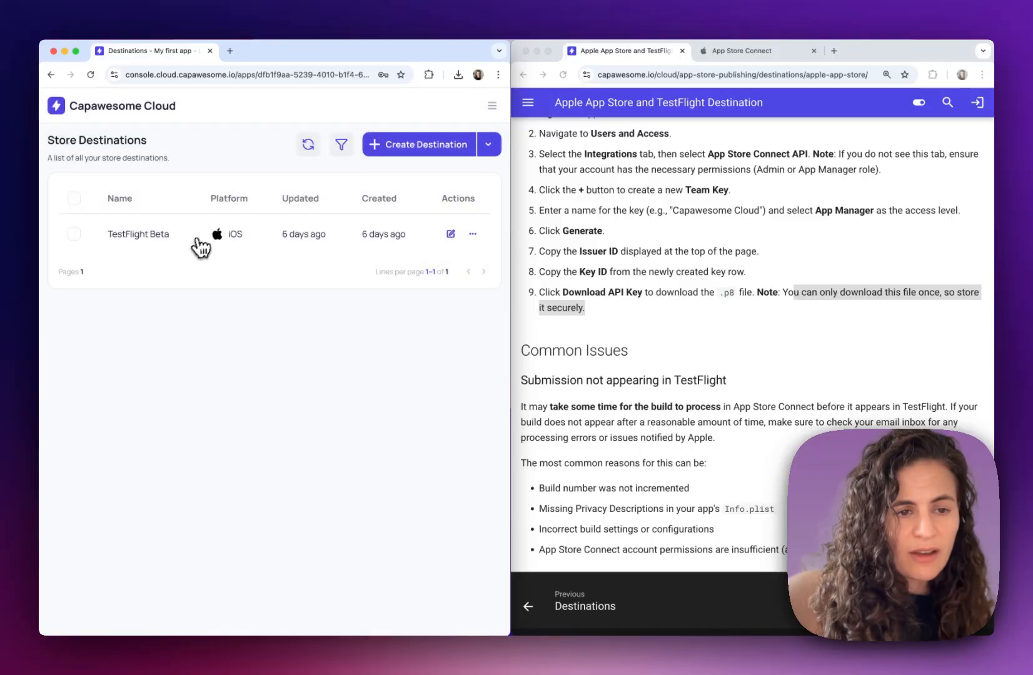
pyautogui.click(668, 302)
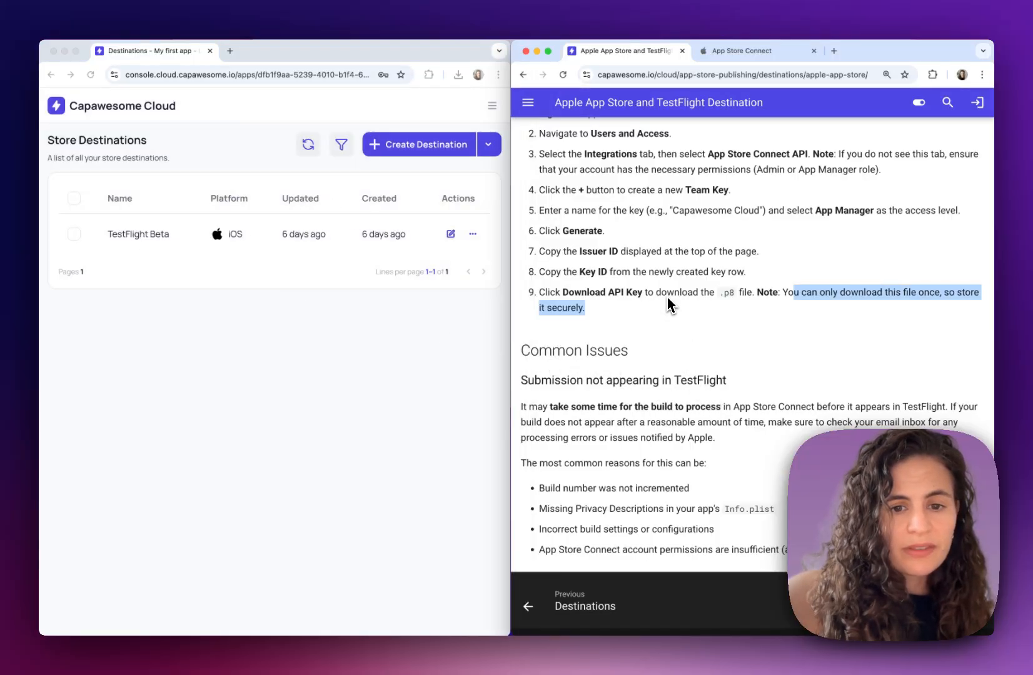
pyautogui.click(472, 312)
pyautogui.moveTo(511, 321); pyautogui.dragTo(996, 322)
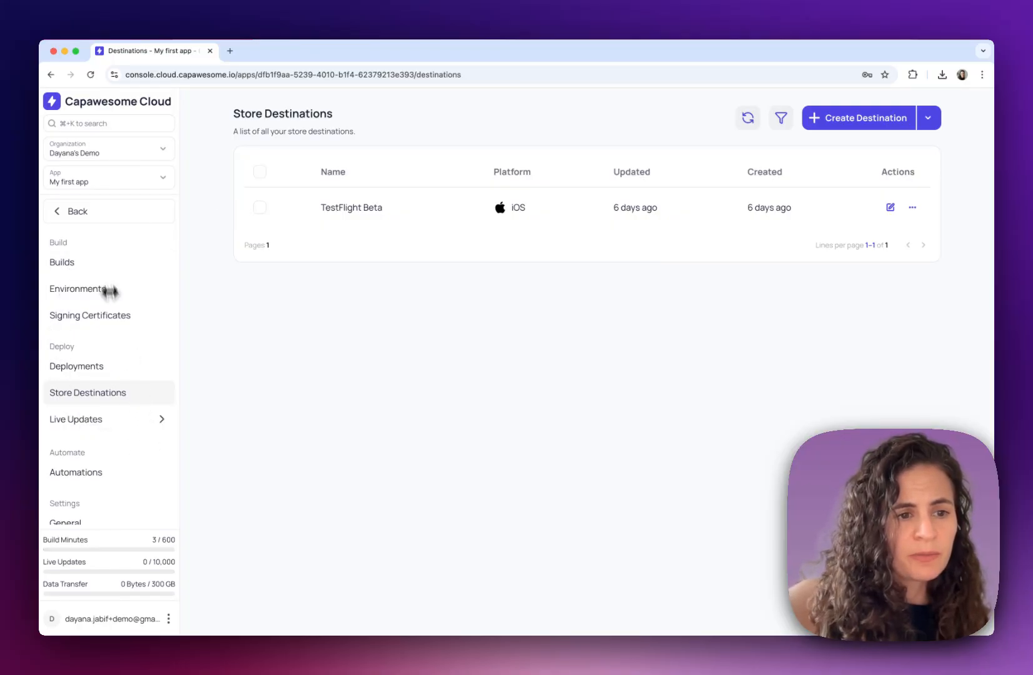
# Open iOS App Store build #30 from the app's builds and show its deployments
pyautogui.click(106, 264)
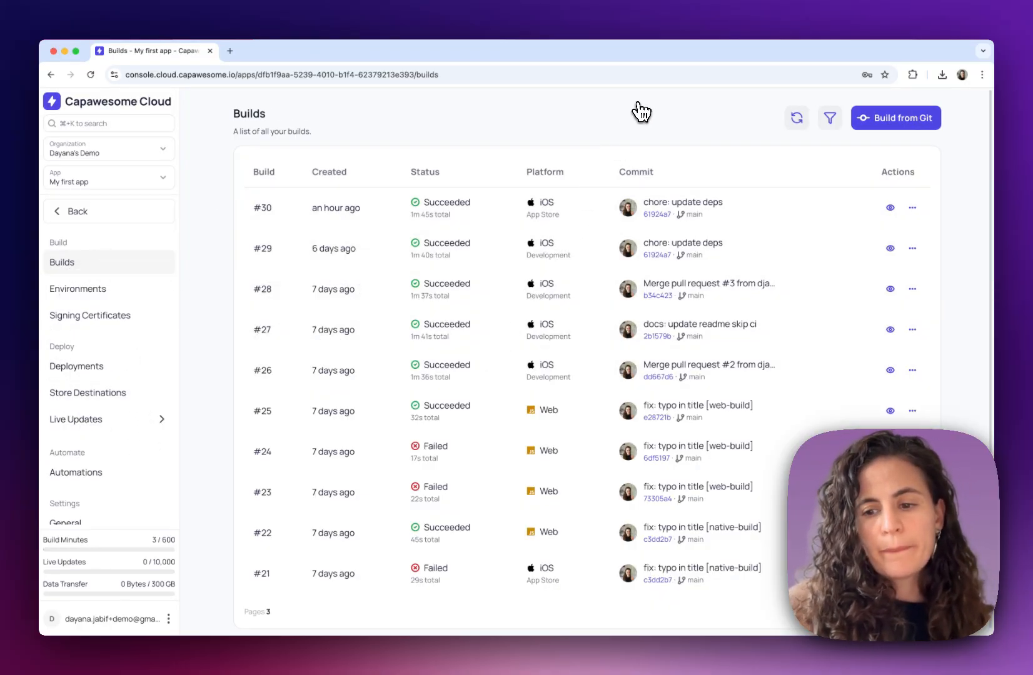
pyautogui.click(550, 217)
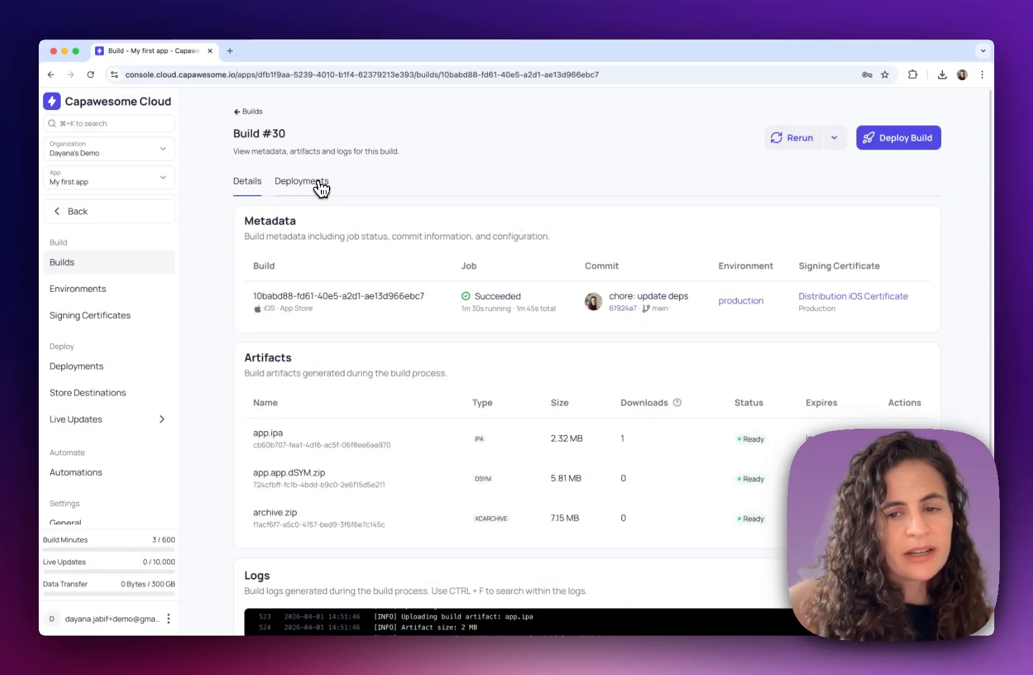
pyautogui.click(320, 188)
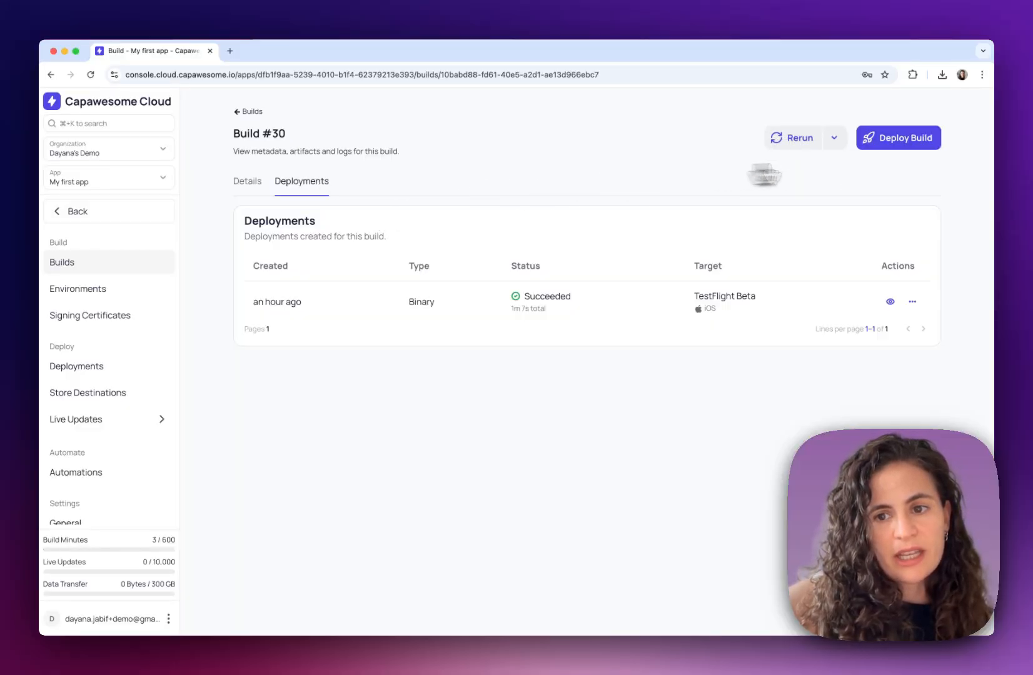
# Fill in a new deployment of build #30 with the TestFlight Beta destination, and cancel it without creating it
pyautogui.click(894, 143)
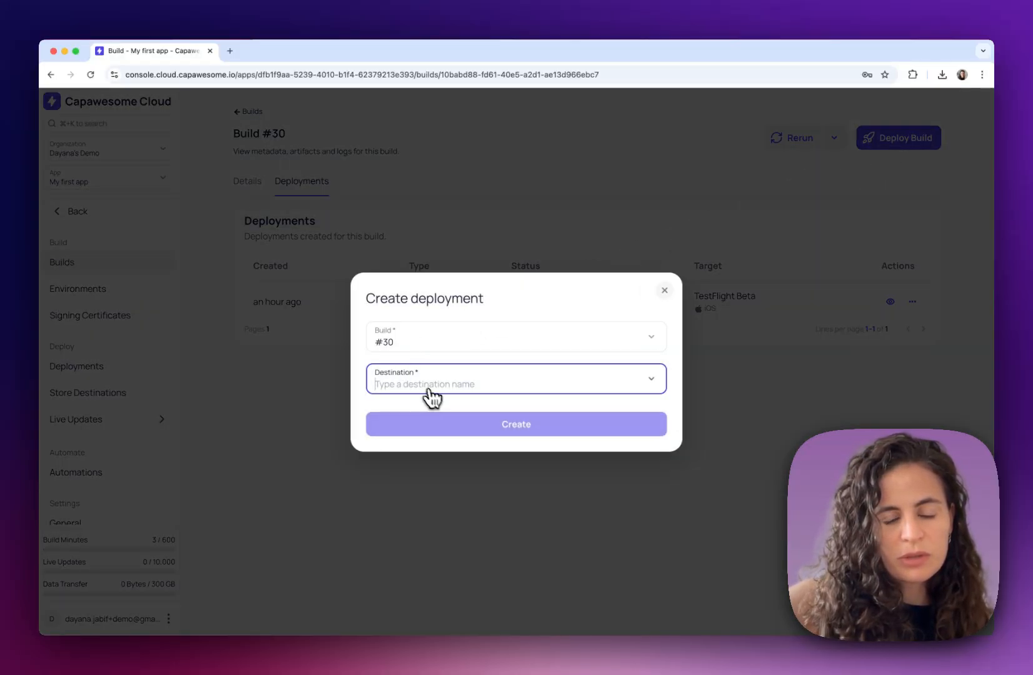
pyautogui.click(652, 383)
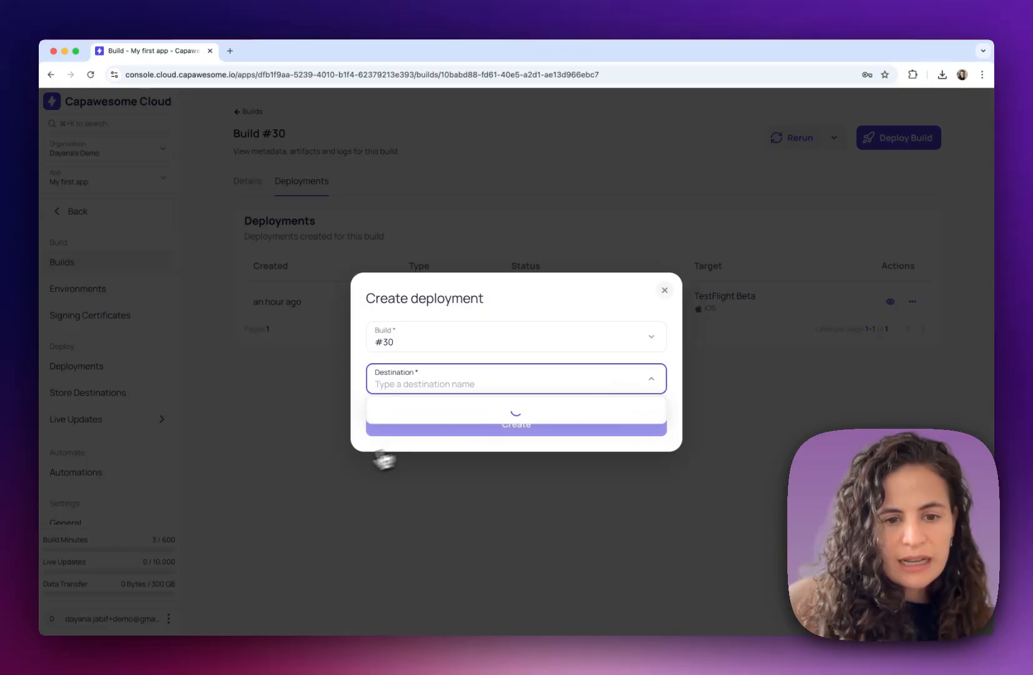
pyautogui.click(410, 416)
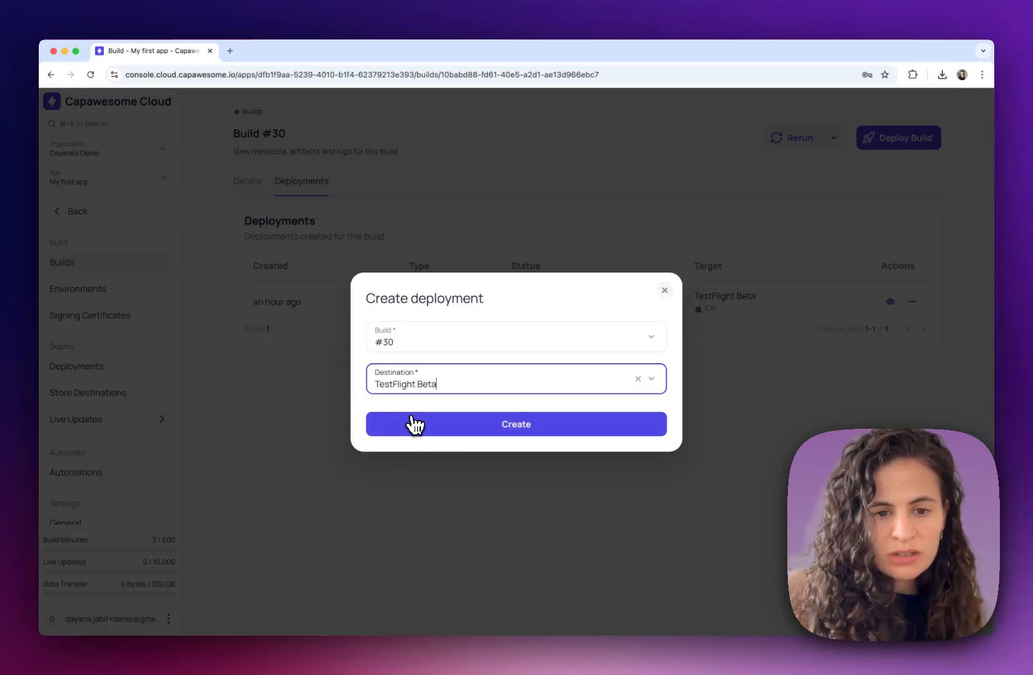
pyautogui.click(474, 385)
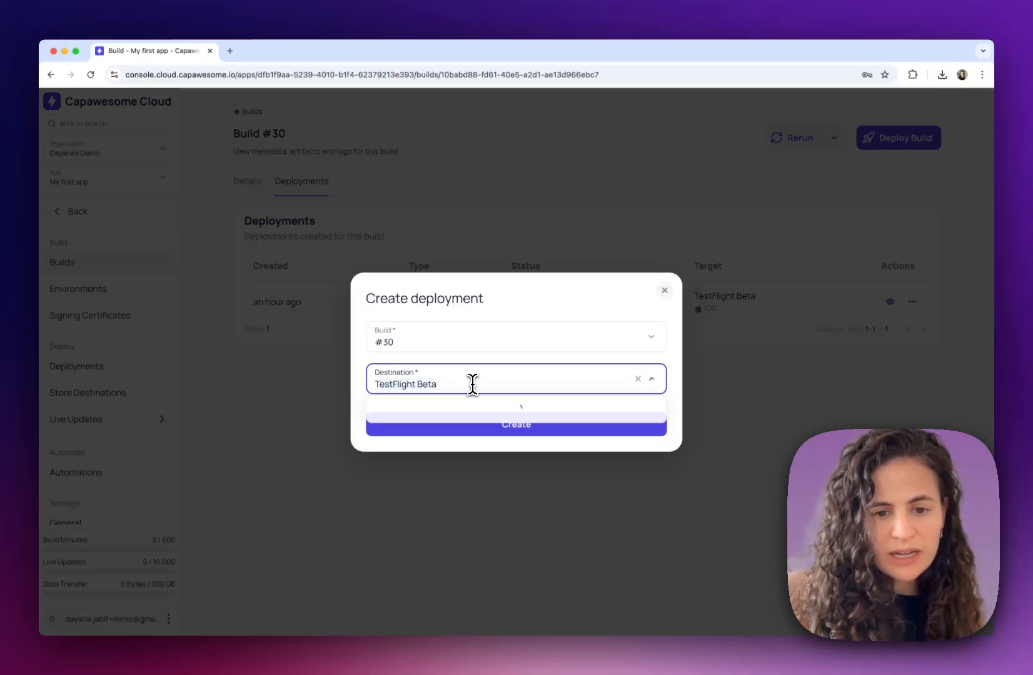
pyautogui.click(450, 555)
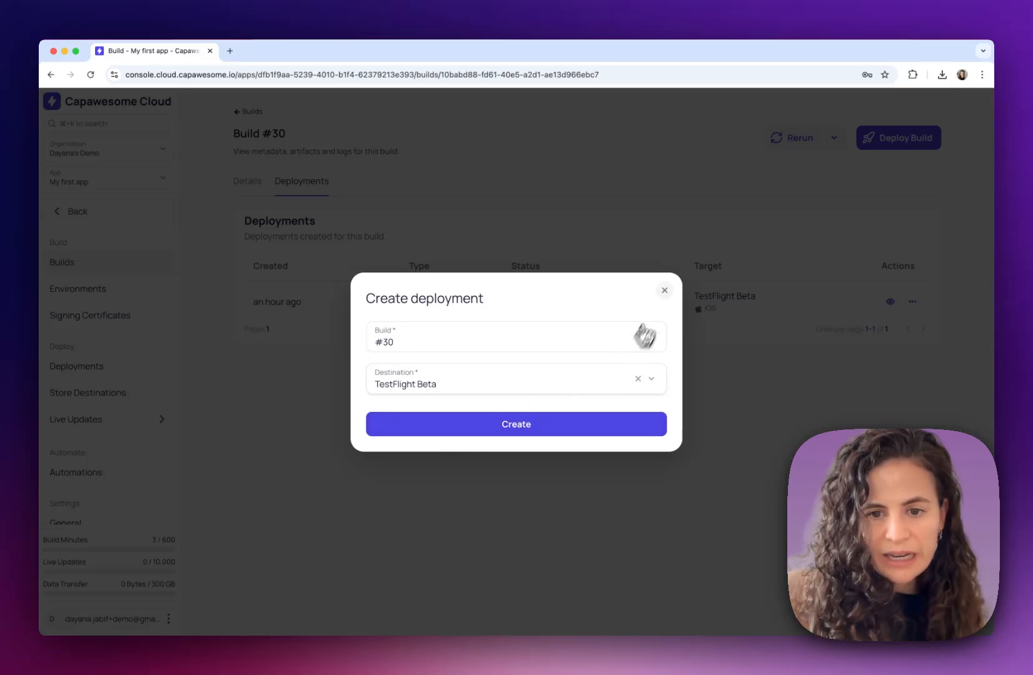
pyautogui.click(666, 292)
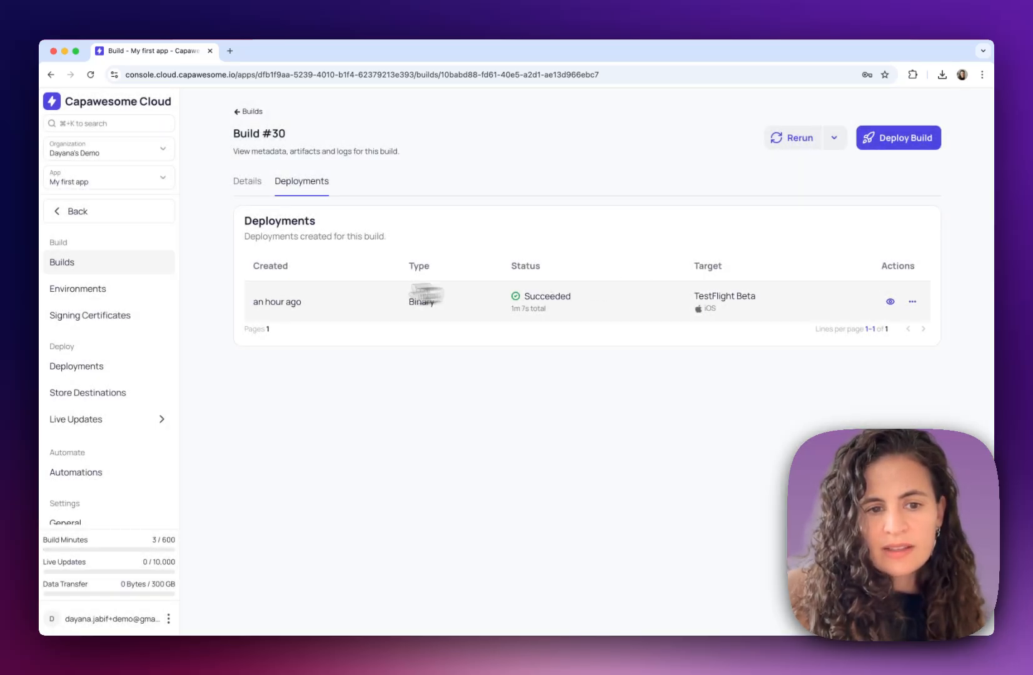
# Open build #30's TestFlight Beta deployment, examine its logs from start to end, and highlight the App Store Connect upload line
pyautogui.click(323, 304)
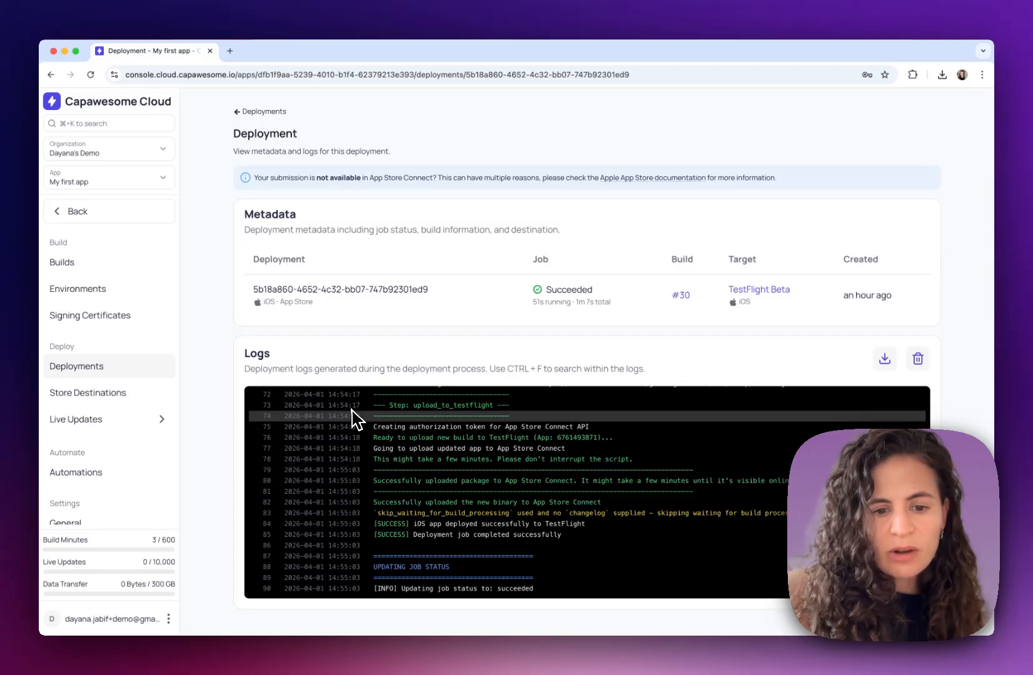
pyautogui.scroll(10, 388, 507)
pyautogui.scroll(1, 388, 498)
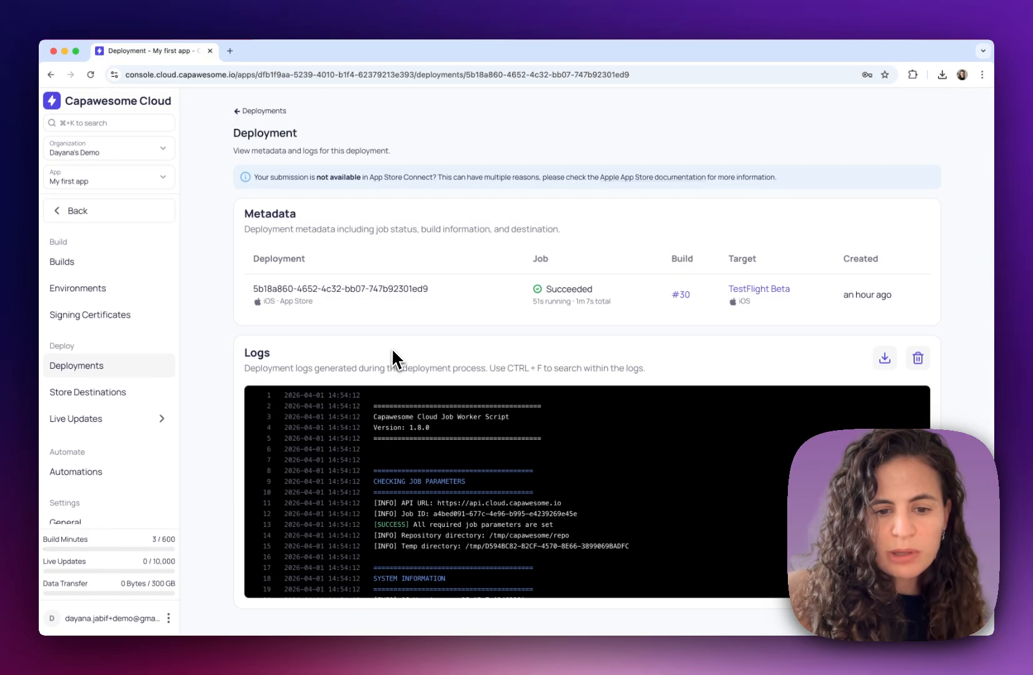
pyautogui.scroll(-12, 444, 513)
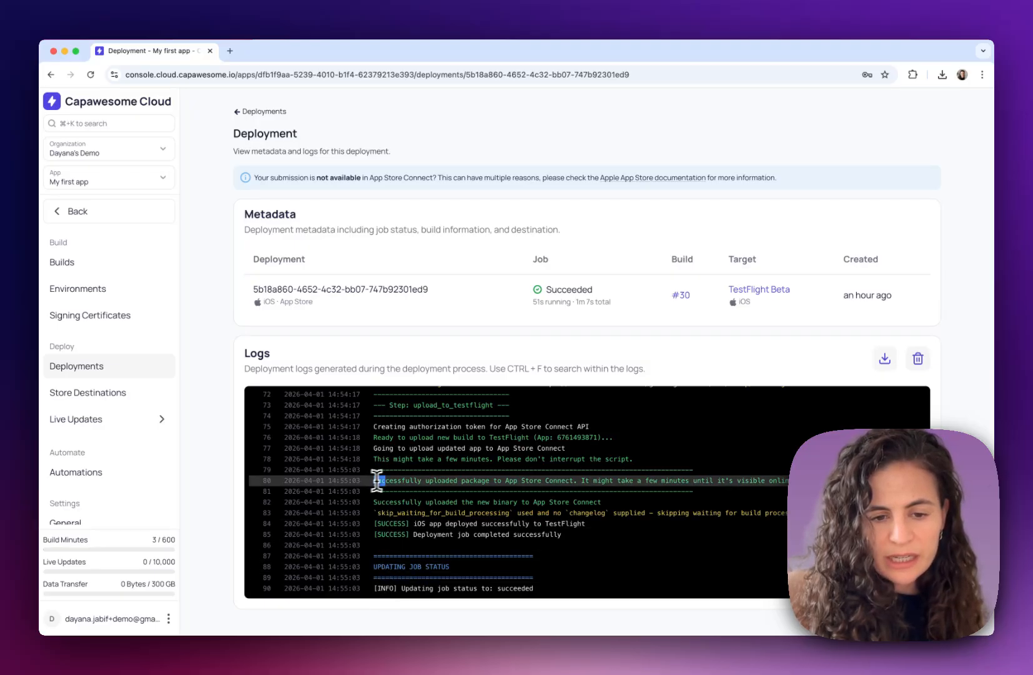
pyautogui.moveTo(377, 481); pyautogui.dragTo(582, 480)
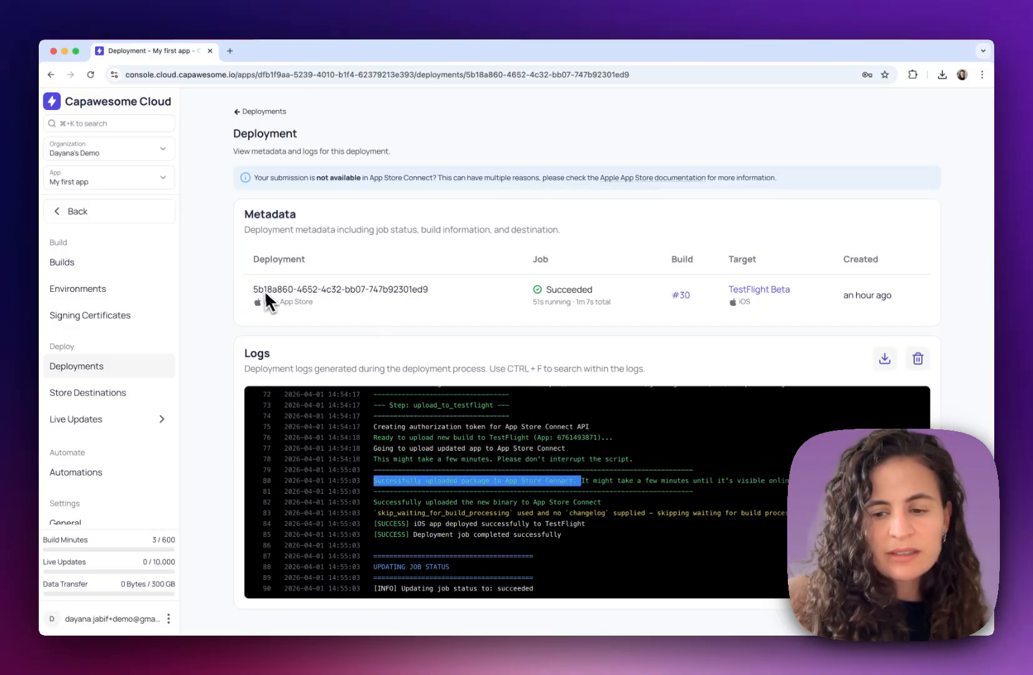
# Switch to App Store Connect and open the TestFlight iOS builds of the Live Update Demo app
pyautogui.press('super+grave')
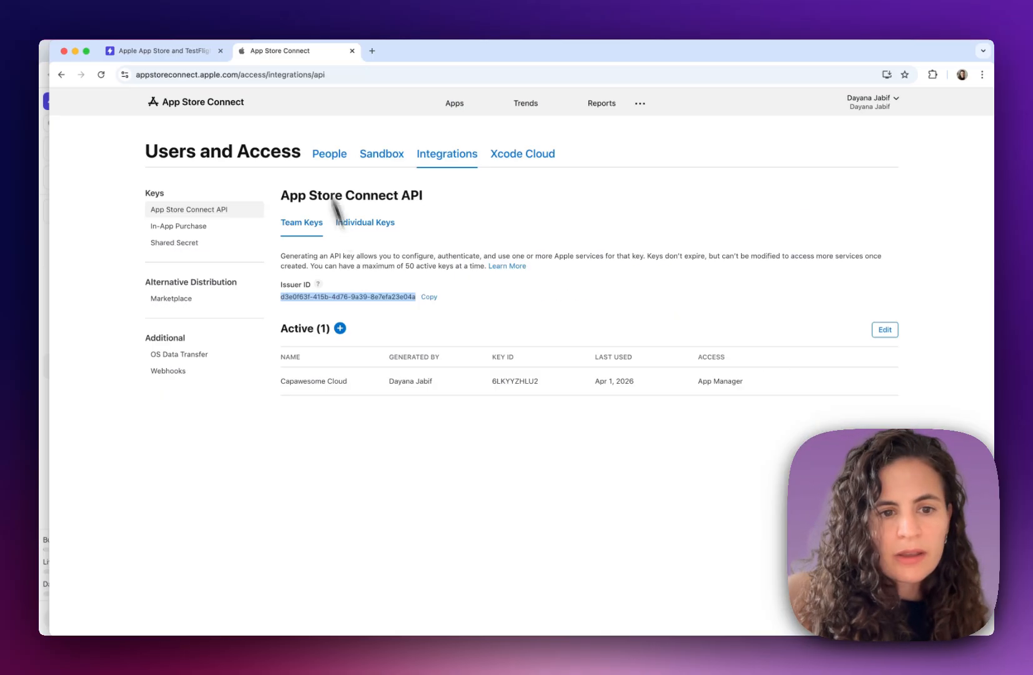
pyautogui.click(207, 107)
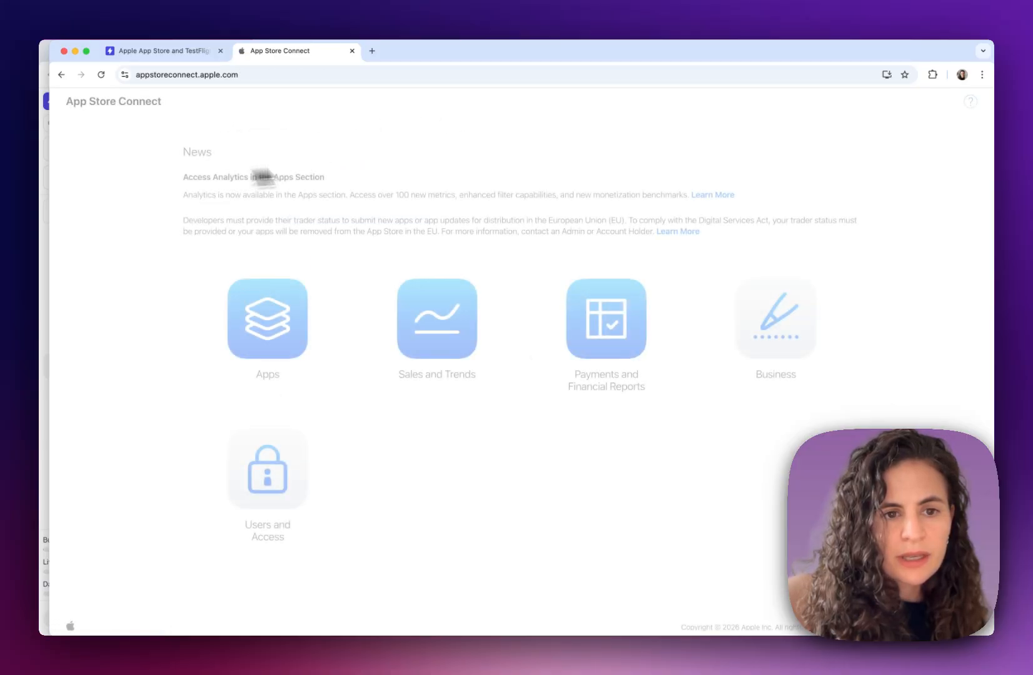
pyautogui.click(282, 335)
pyautogui.click(518, 155)
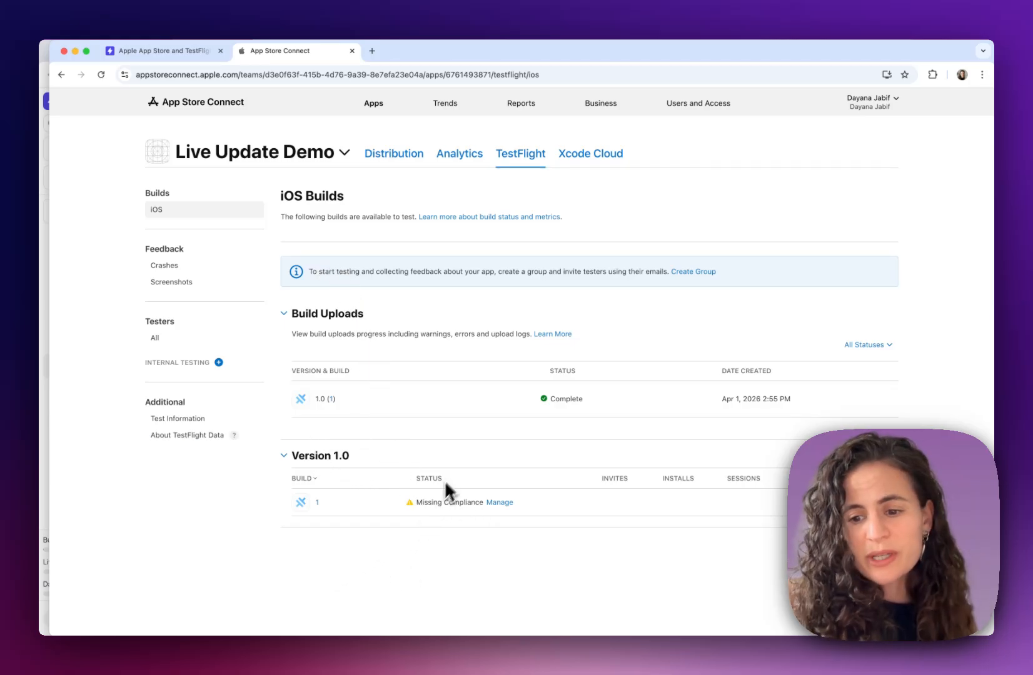
# Return to the Capawesome Cloud deployment page and clear the text highlight in its logs
pyautogui.hotkey('ctrl', 'Up')
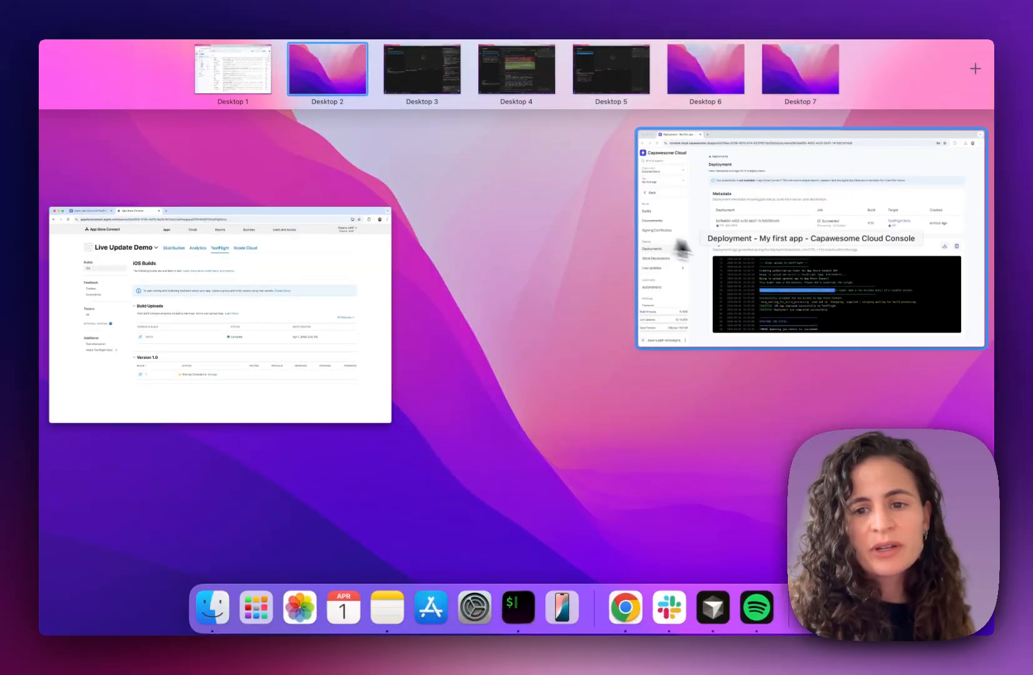
pyautogui.click(682, 248)
pyautogui.click(607, 477)
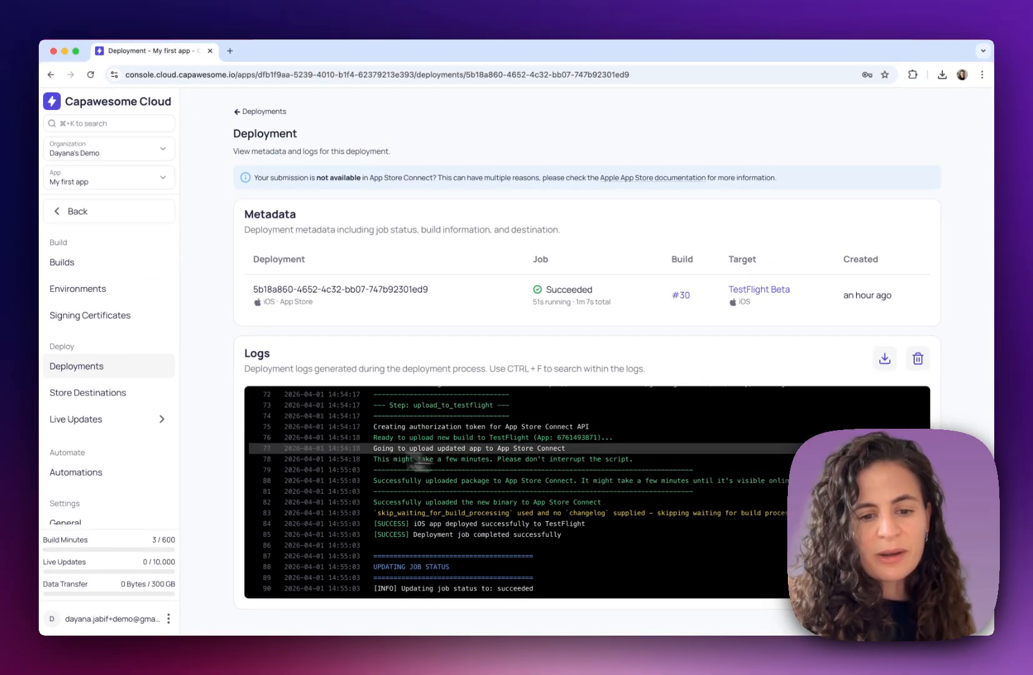
# Open the app's automations, view the blank form for creating an automation, and close it without creating one
pyautogui.scroll(-2, 124, 433)
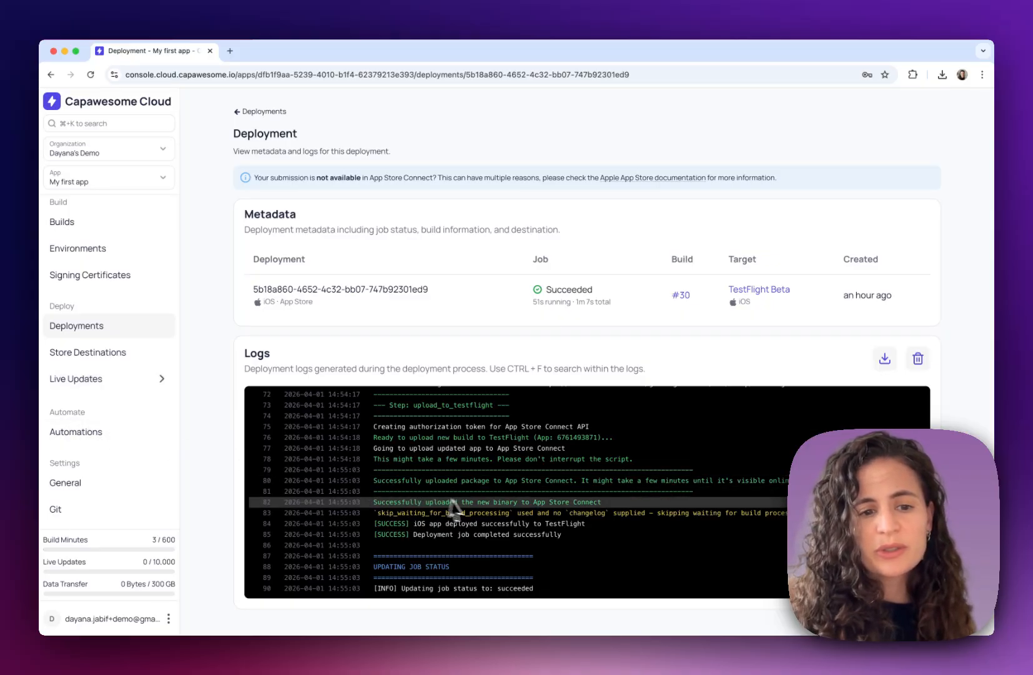
pyautogui.click(82, 436)
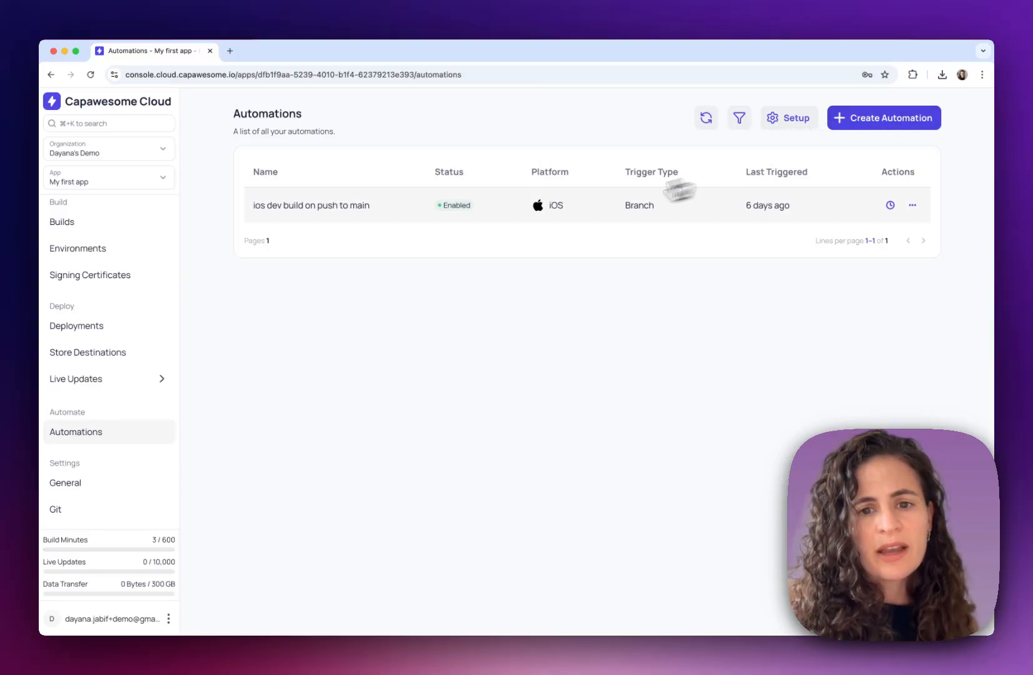
pyautogui.click(860, 122)
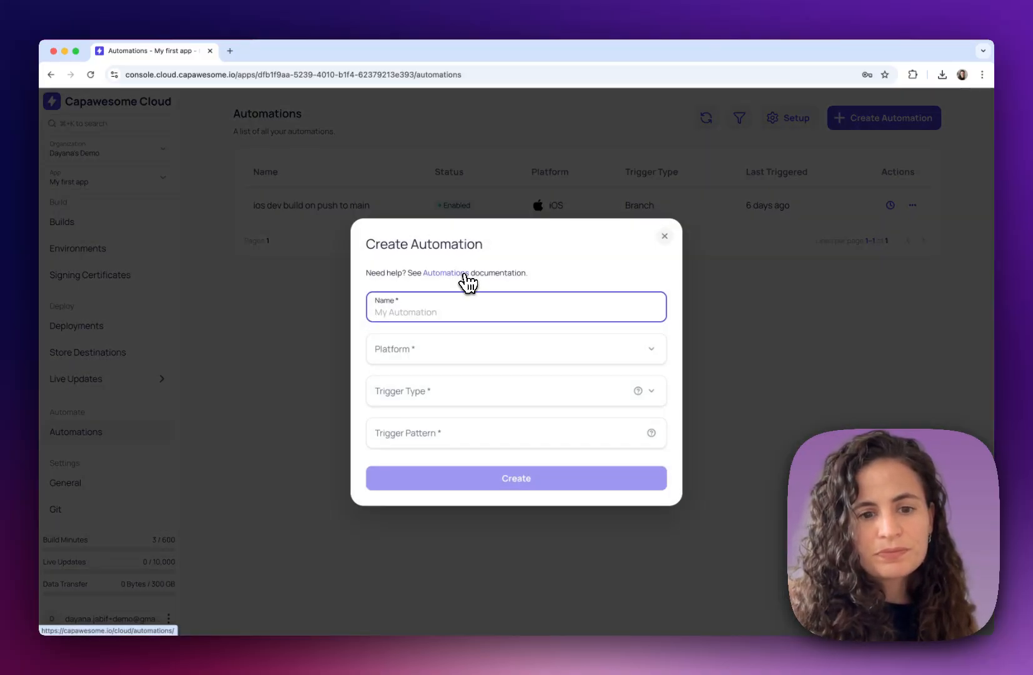
pyautogui.click(665, 238)
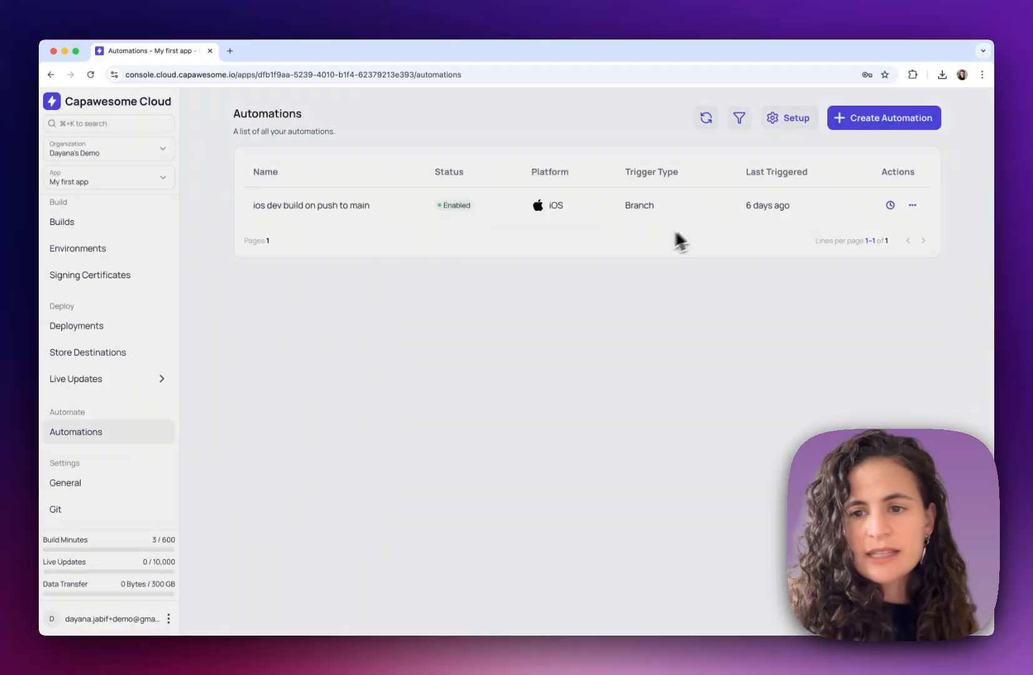
# Edit the "ios dev build on push to main" automation to deploy builds after completion to TestFlight Beta, and close it without saving
pyautogui.click(913, 207)
pyautogui.click(932, 285)
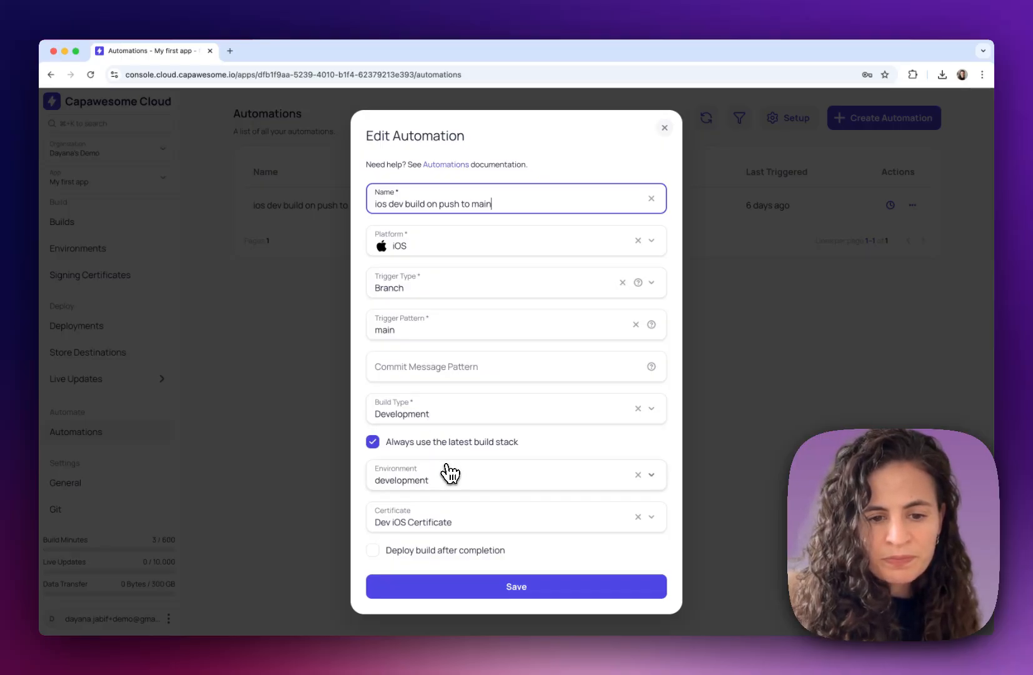
pyautogui.click(374, 551)
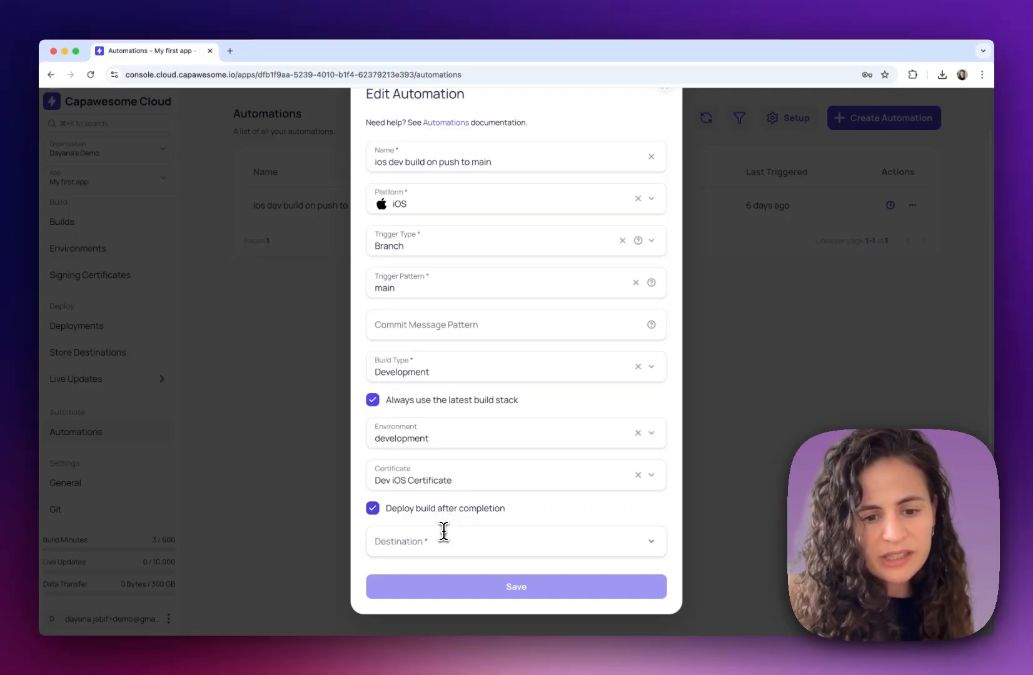
pyautogui.click(443, 532)
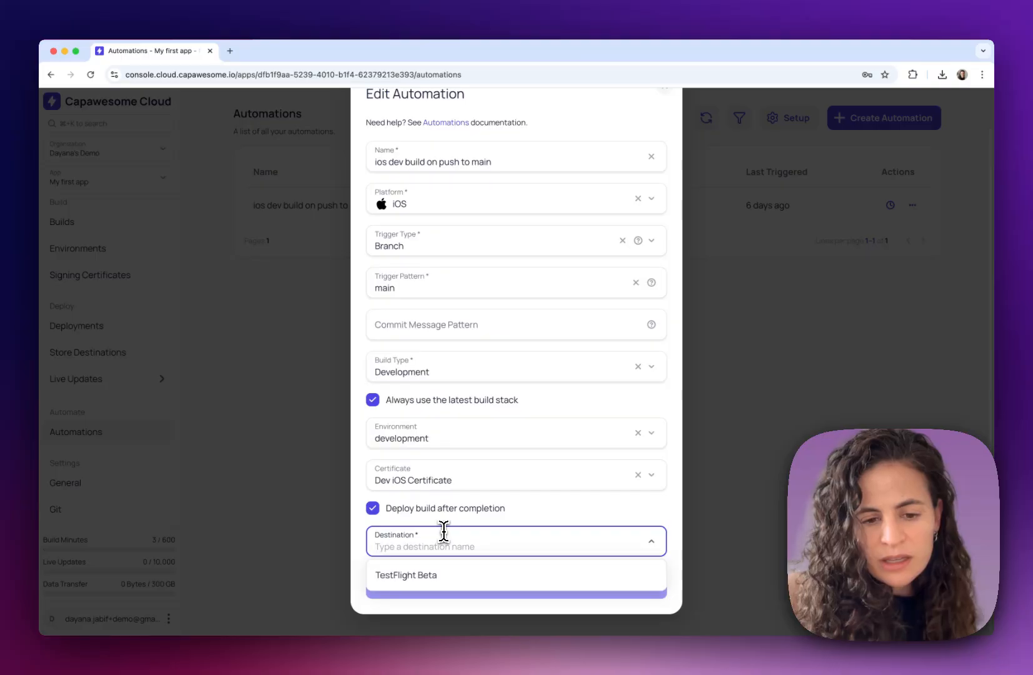
pyautogui.click(393, 583)
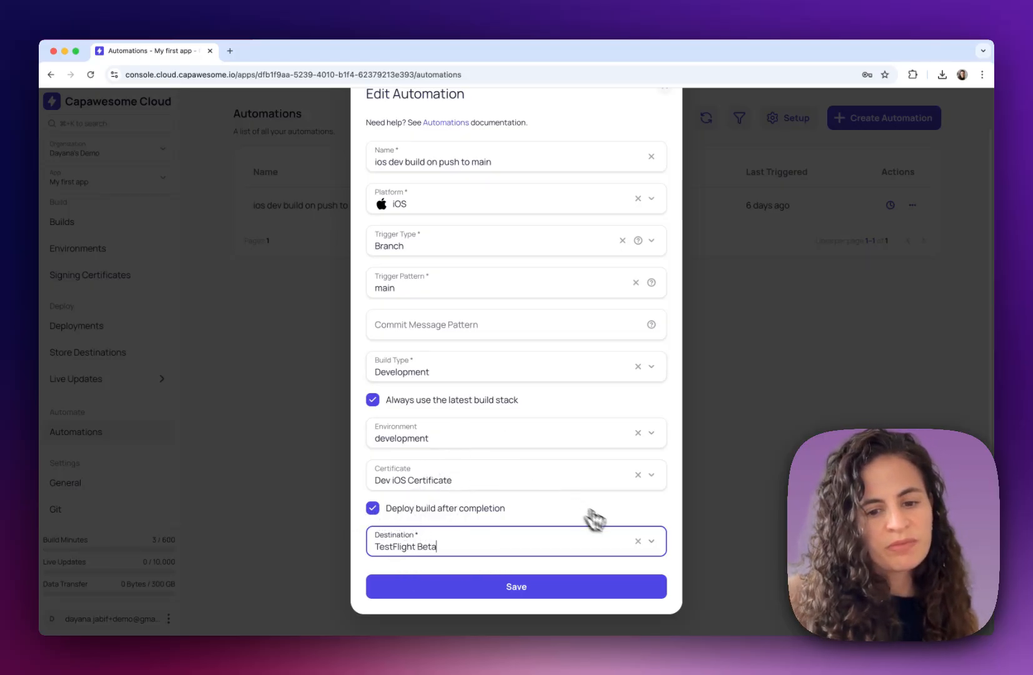
pyautogui.click(734, 477)
pyautogui.scroll(2, 726, 406)
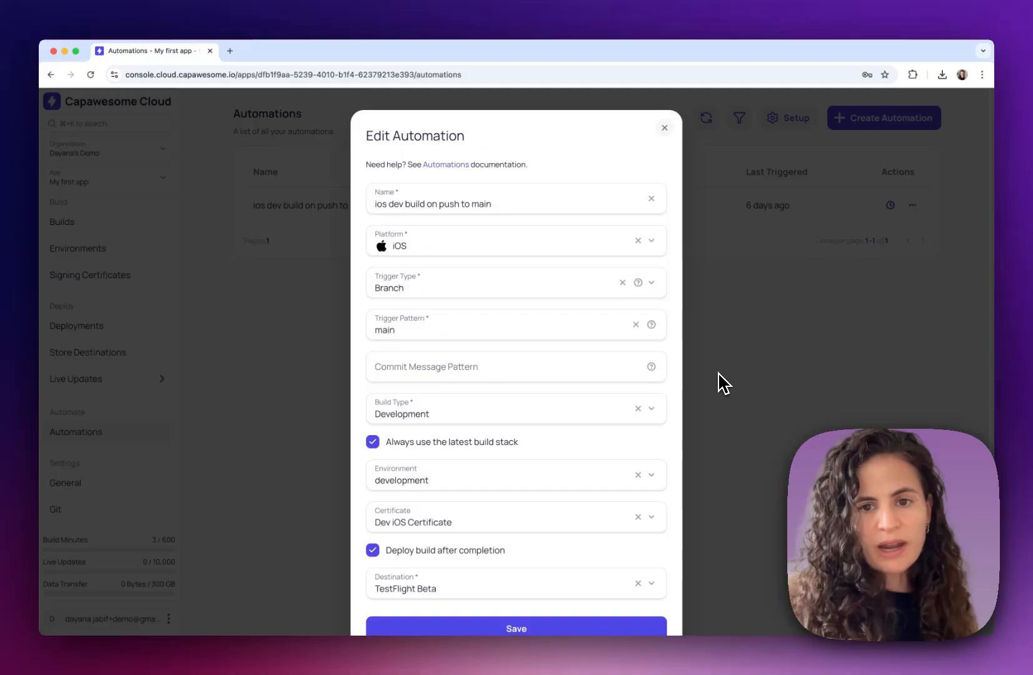
pyautogui.click(665, 128)
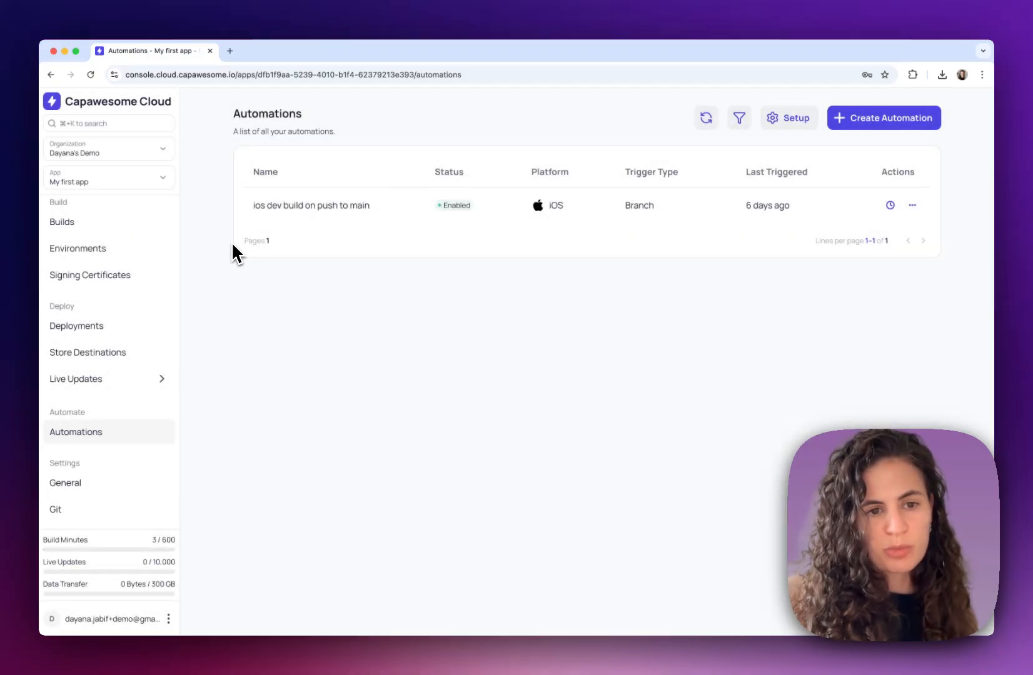